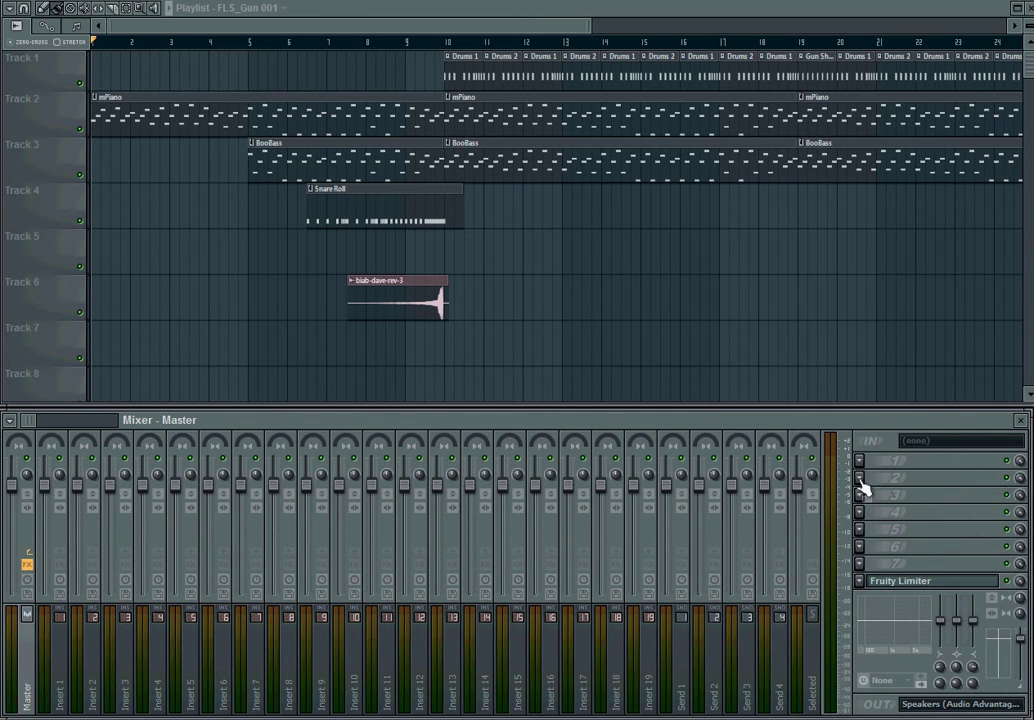
Load ZGameEditor Visualizer into Master effect slot 5 from the plugin list
left_click(862, 530)
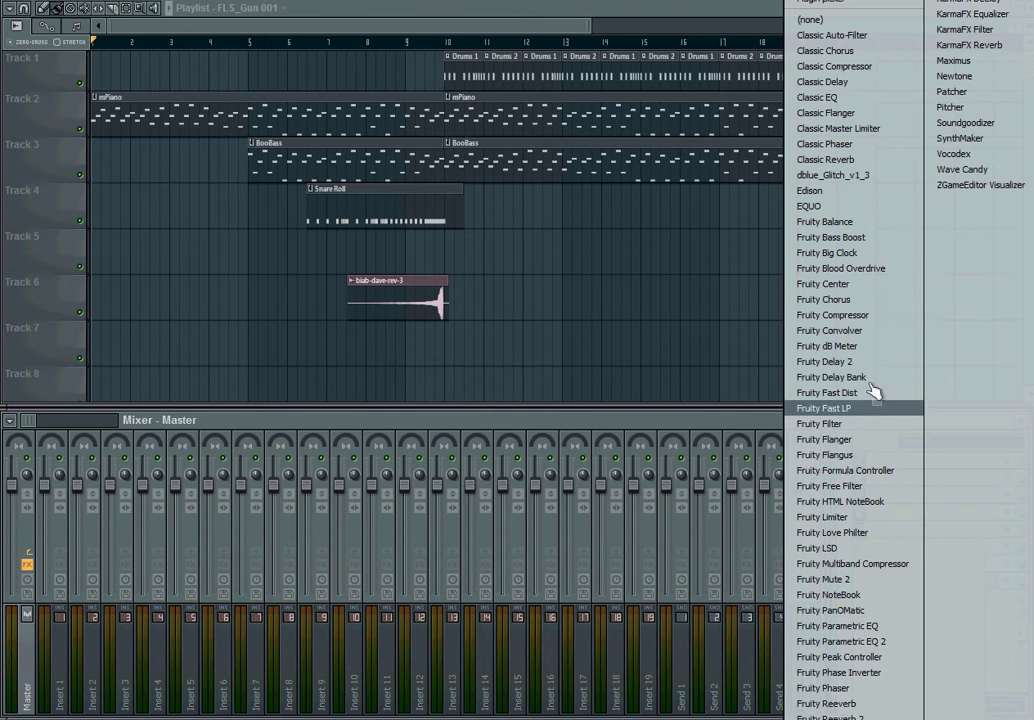
left_click(983, 195)
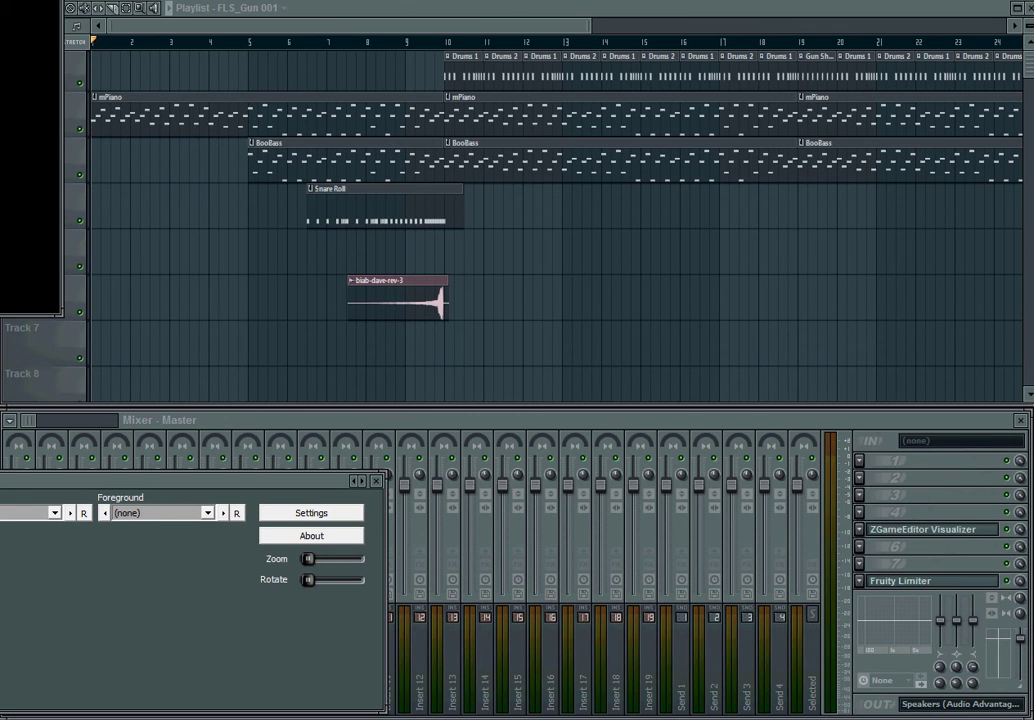
Place the visualizer controls at the lower left and its display window toward the right
left_click_drag(60, 487, 269, 399)
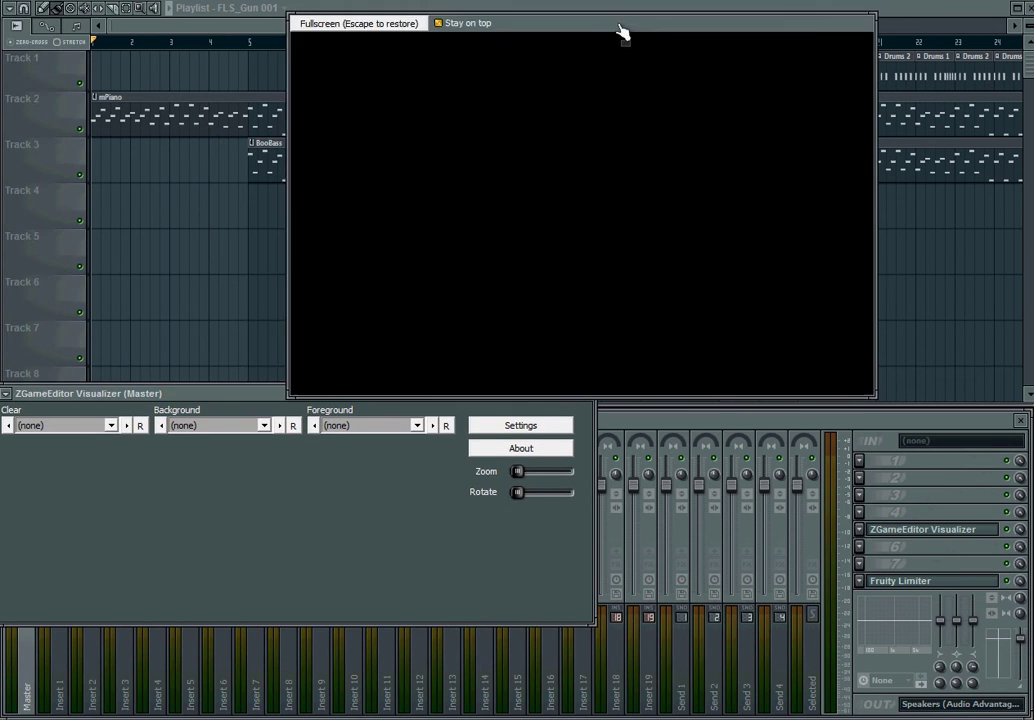
left_click_drag(619, 32, 635, 32)
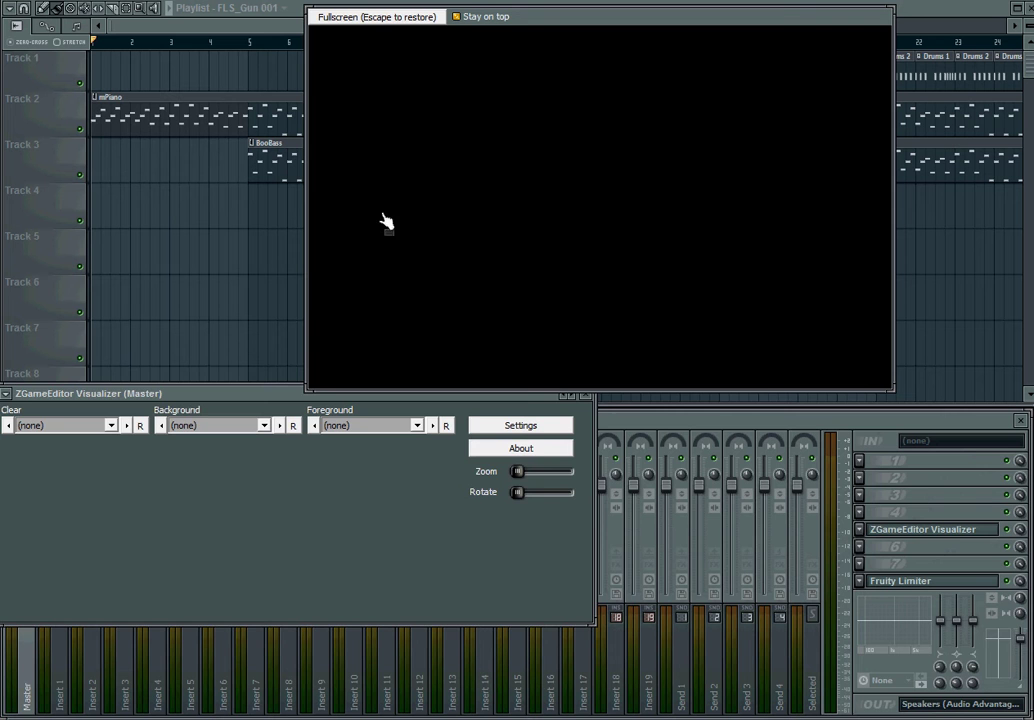
left_click_drag(205, 404, 398, 427)
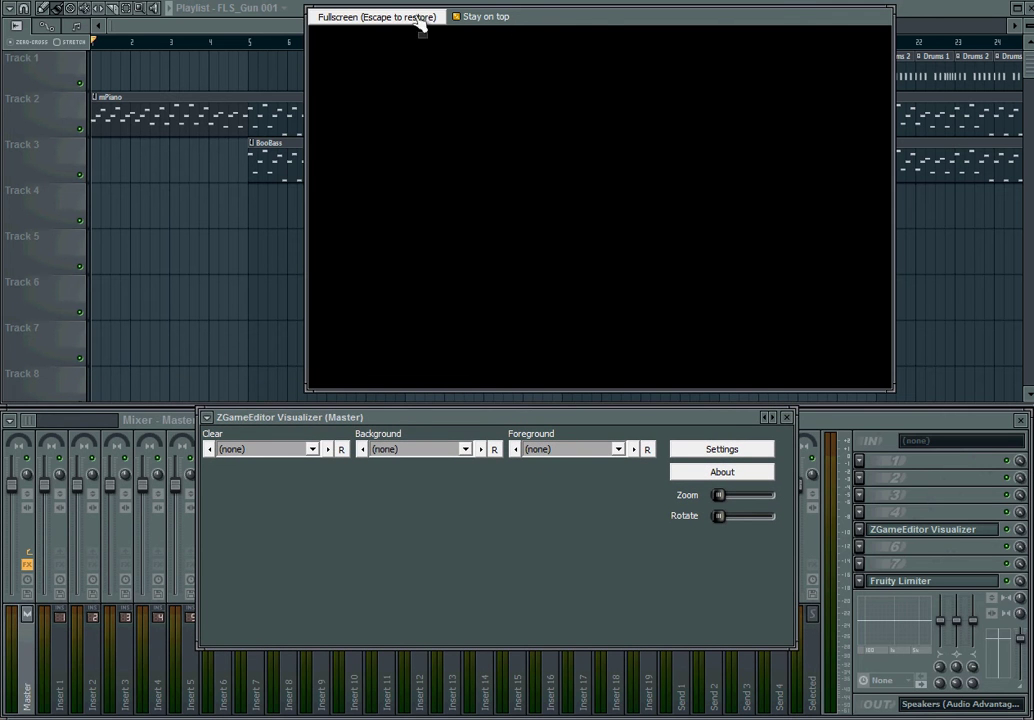
left_click_drag(597, 22, 759, 195)
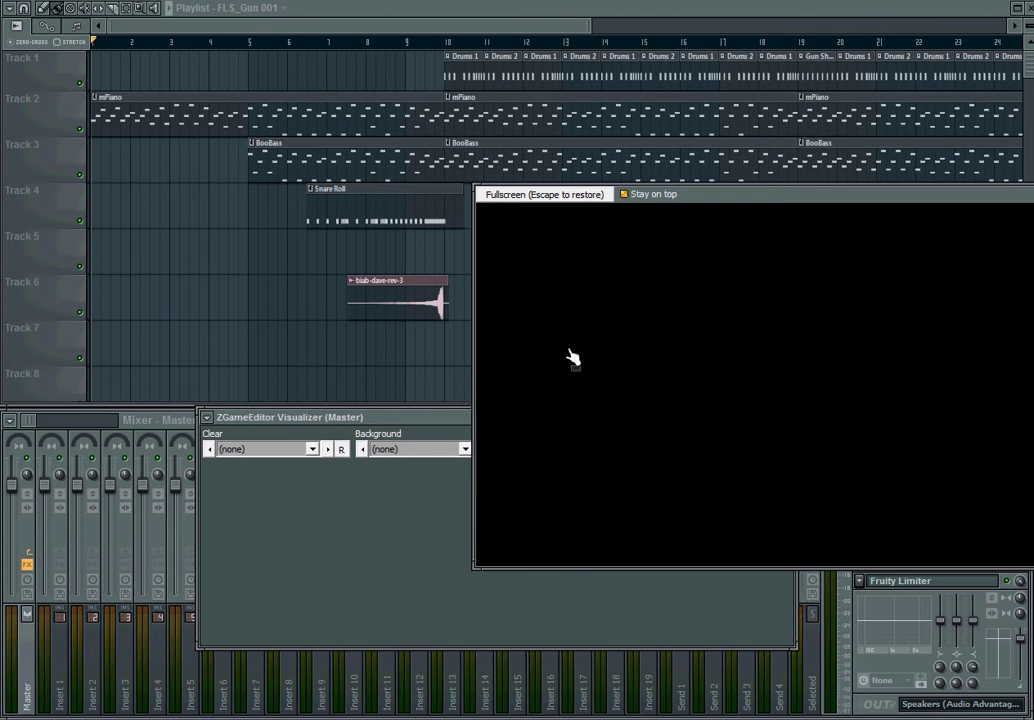
left_click_drag(412, 424, 227, 493)
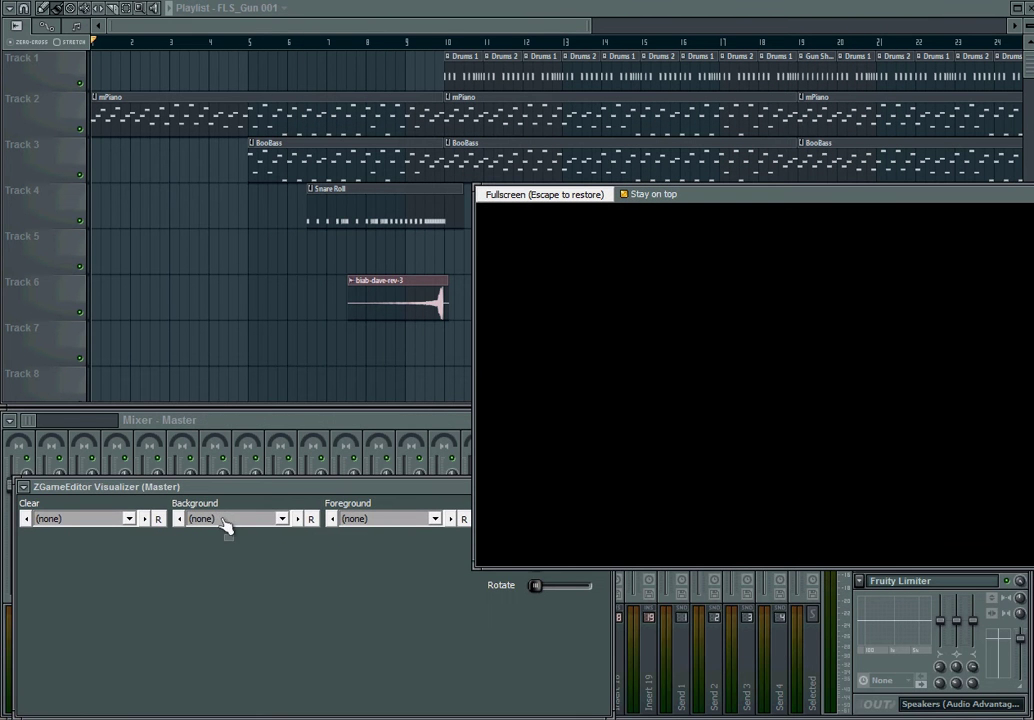
Set the Clear layer to 12. WormHoleDarkn and the Background layer to 11. PlasmaFlys
left_click(129, 519)
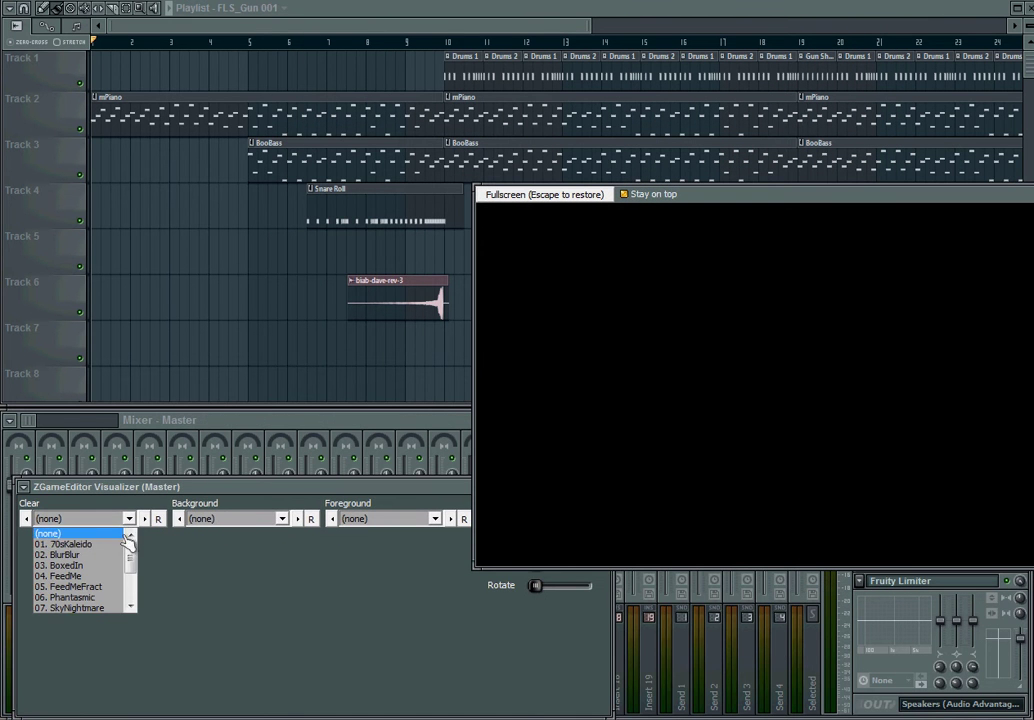
left_click_drag(130, 560, 134, 605)
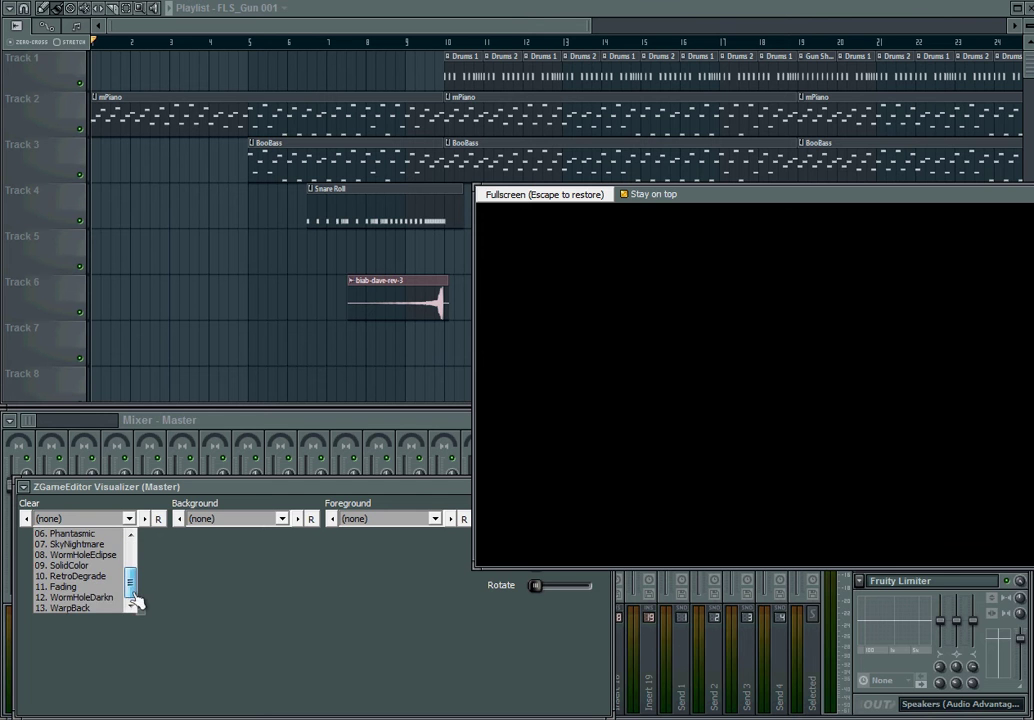
left_click(90, 597)
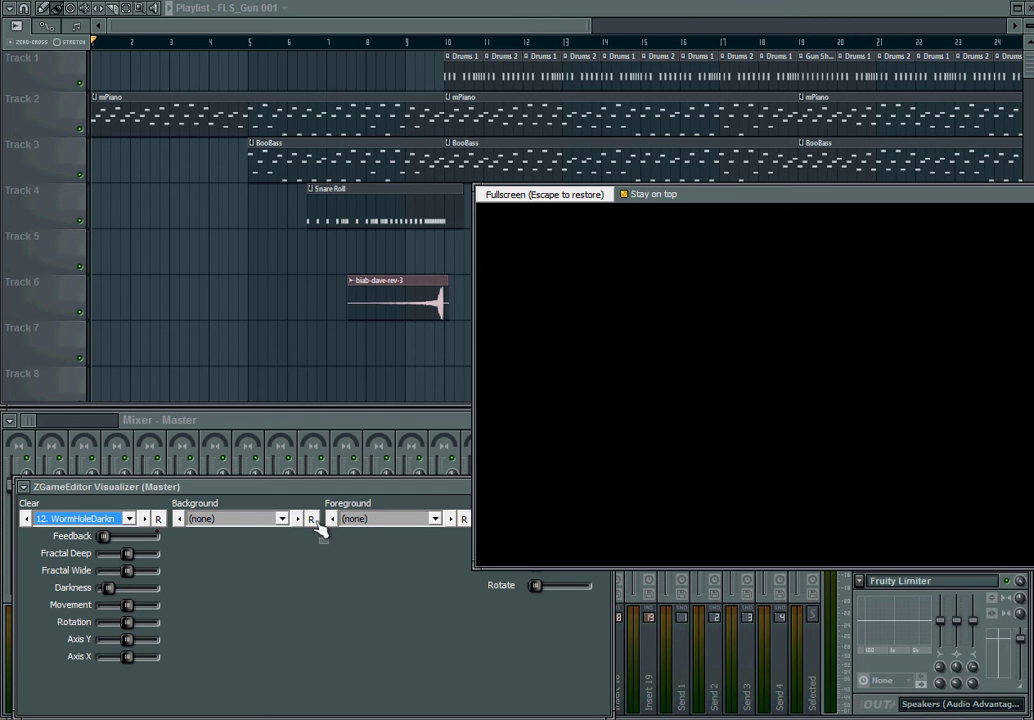
left_click(284, 520)
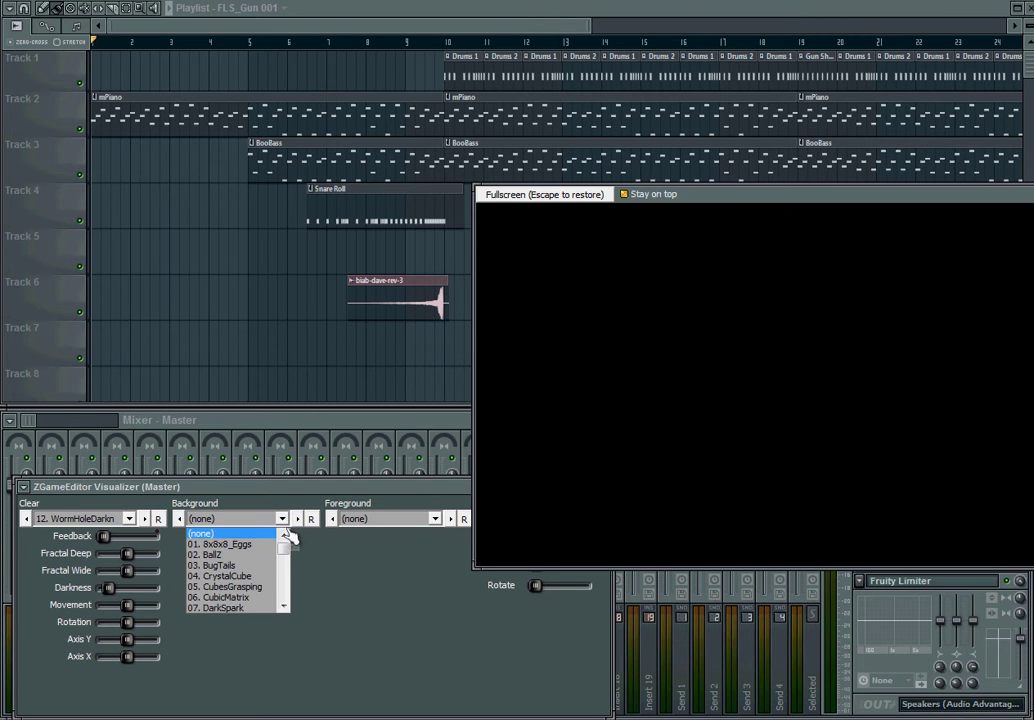
left_click_drag(287, 558, 286, 560)
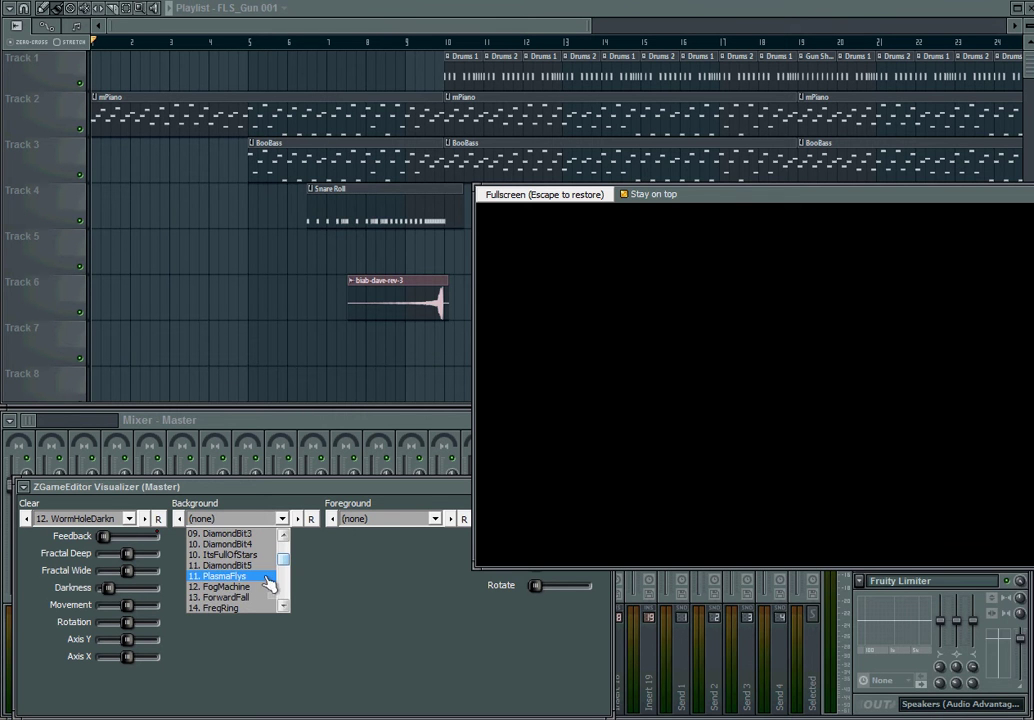
left_click(264, 577)
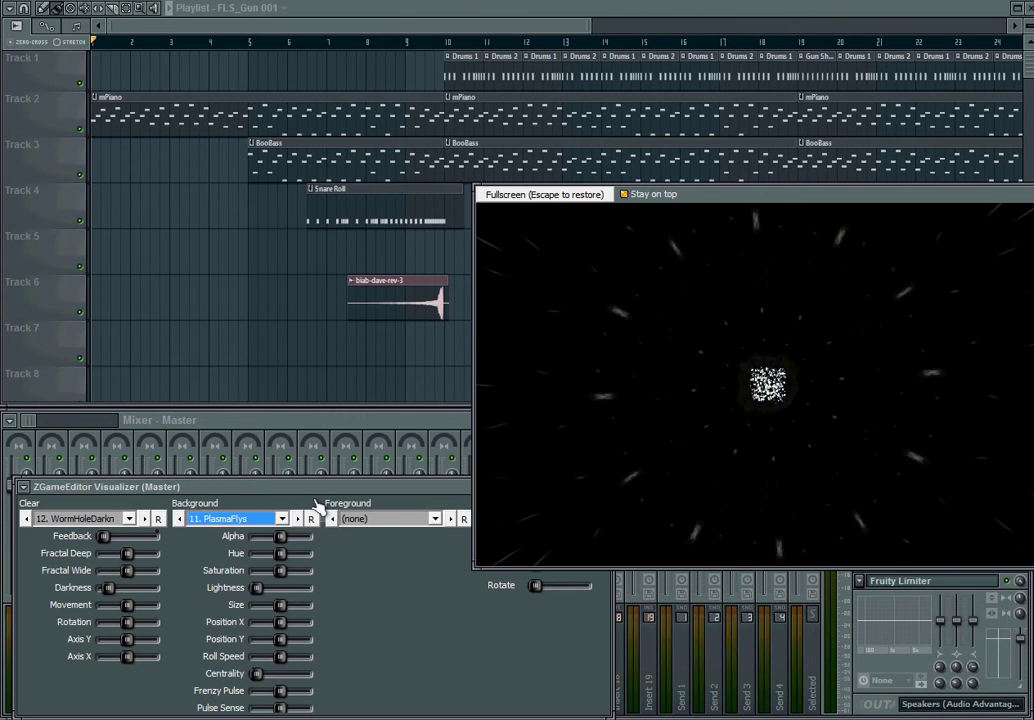
Set the Foreground layer to 16. JoyDividers, with the controls below the display window
left_click_drag(231, 428, 394, 436)
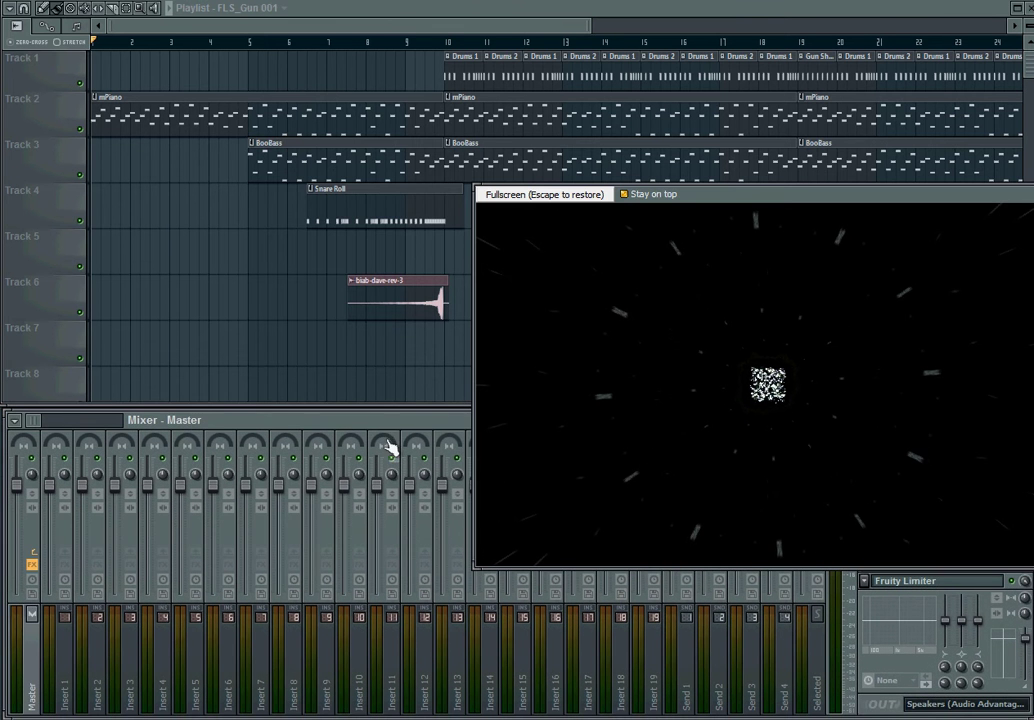
left_click_drag(704, 198, 387, 146)
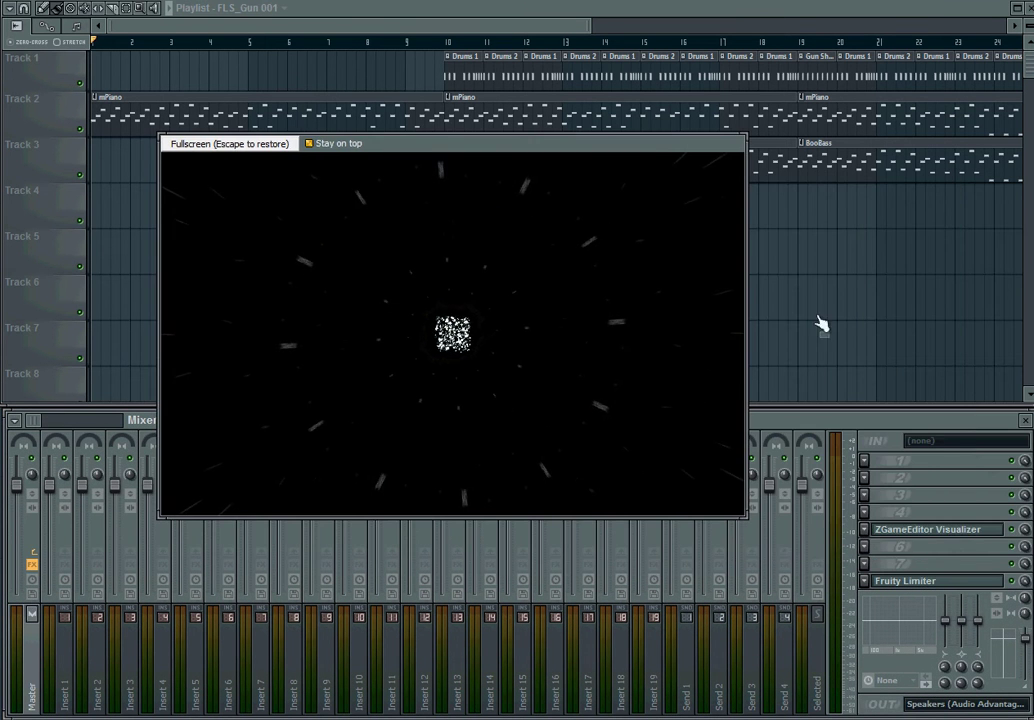
left_click(915, 532)
left_click(915, 533)
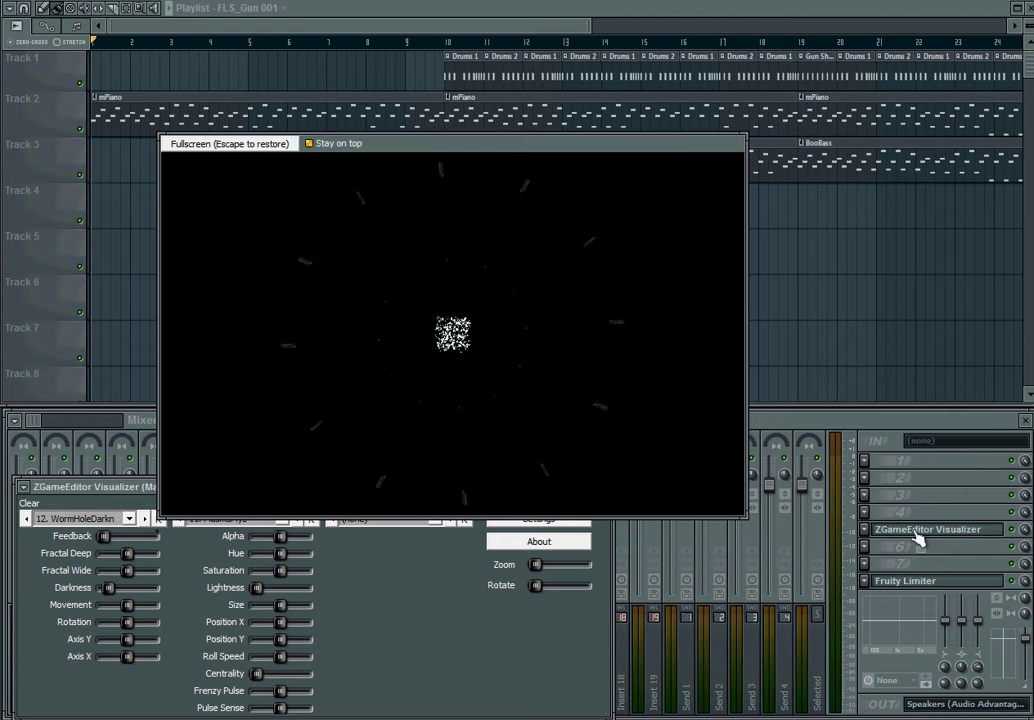
left_click_drag(147, 494, 220, 530)
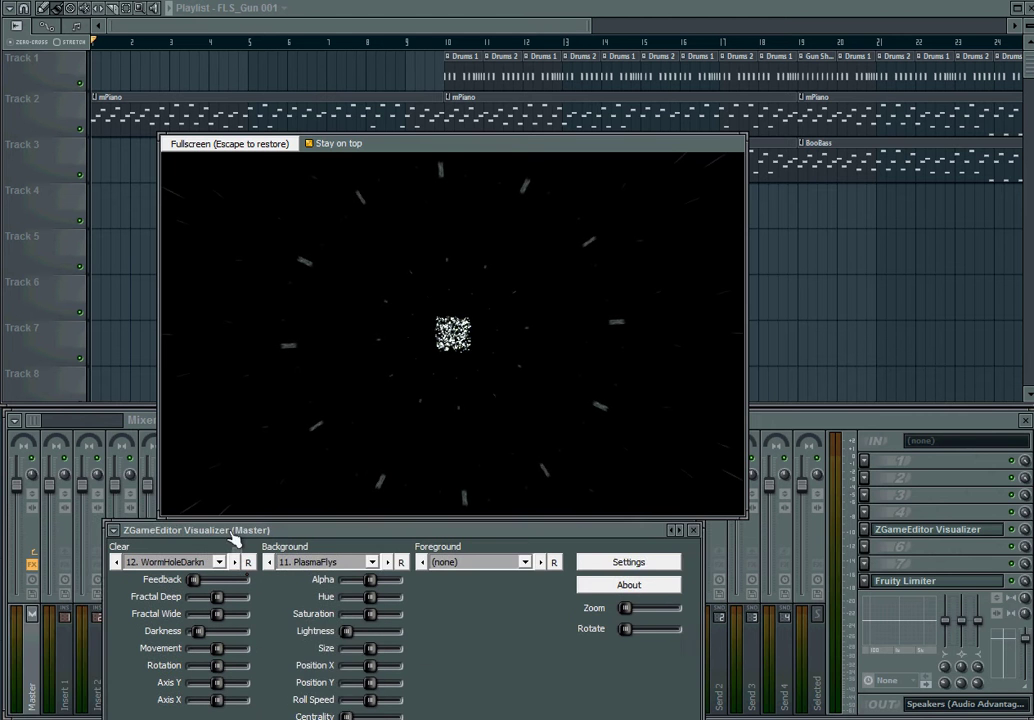
left_click(508, 556)
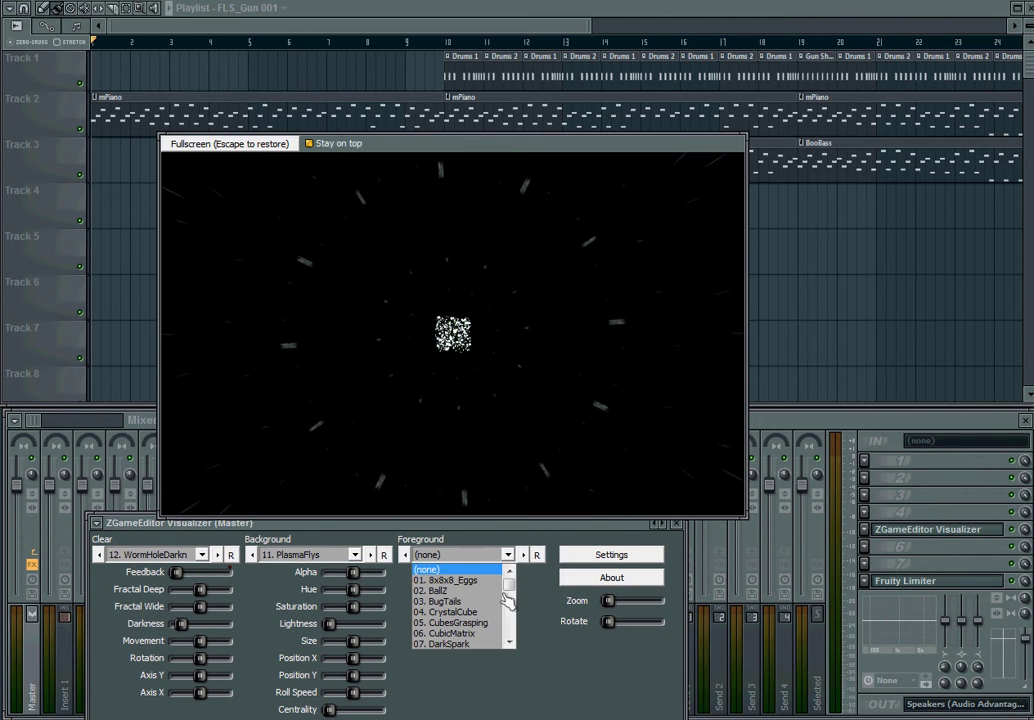
left_click_drag(509, 588, 511, 606)
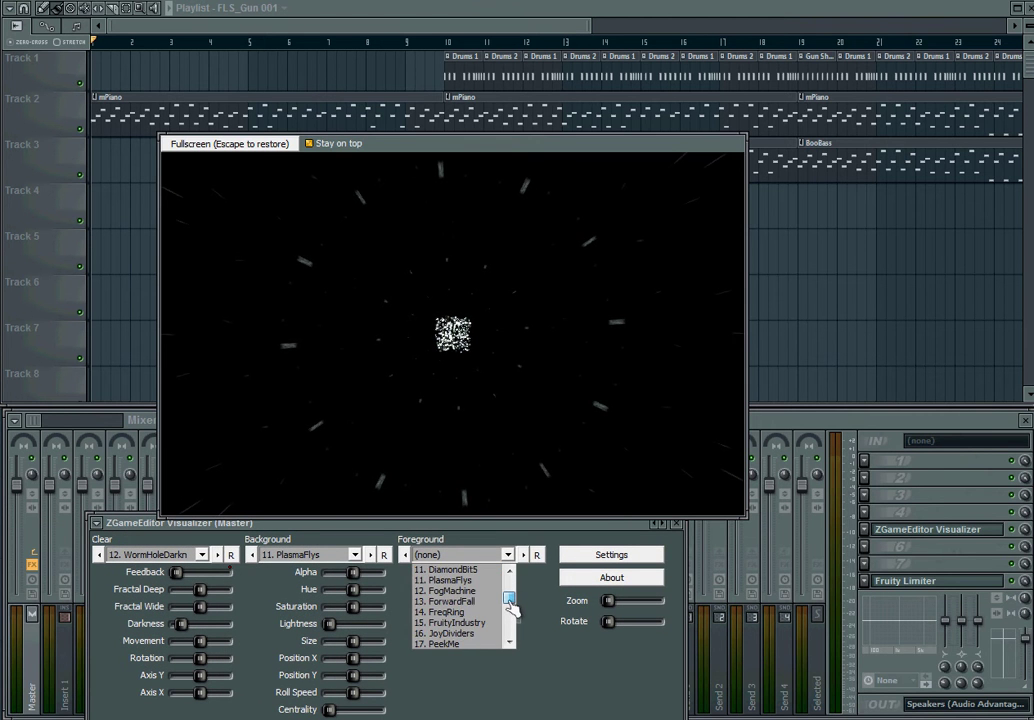
left_click(486, 634)
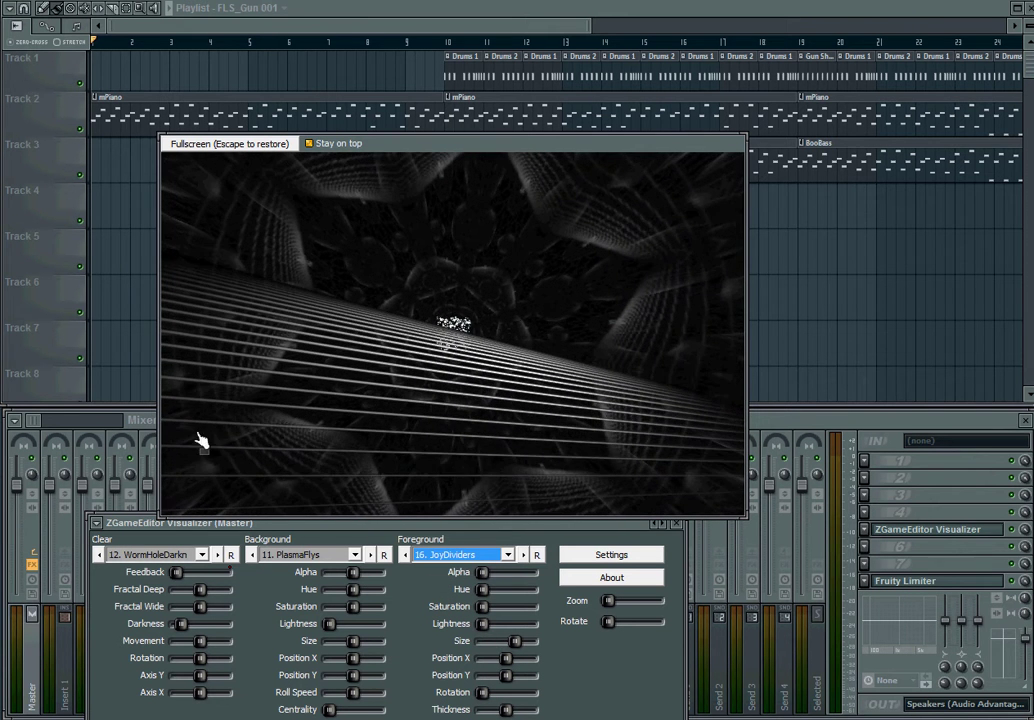
Raise the Background (PlasmaFlys) and Foreground (JoyDividers) Alpha sliders, then park the controls lower right
left_click(261, 159)
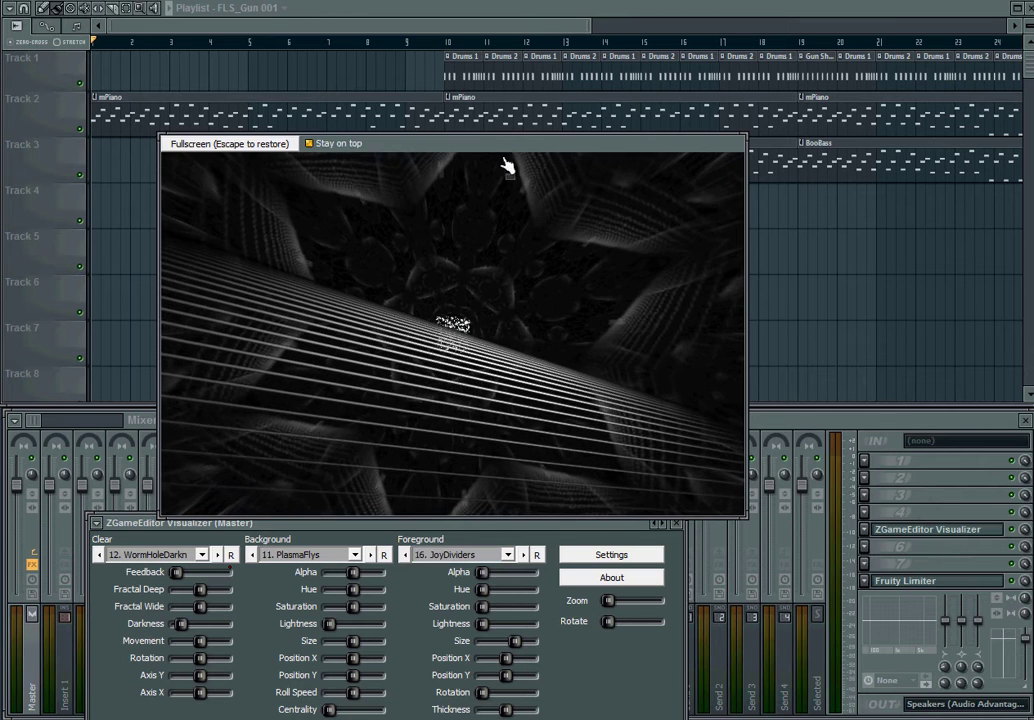
left_click_drag(507, 165, 775, 219)
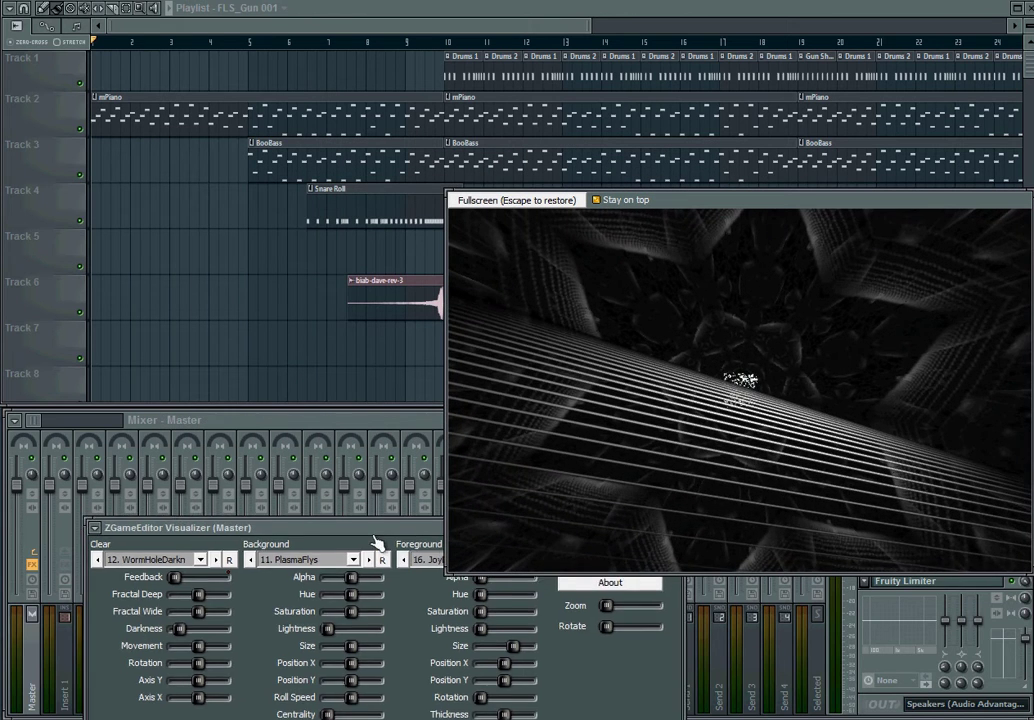
left_click_drag(375, 537, 343, 591)
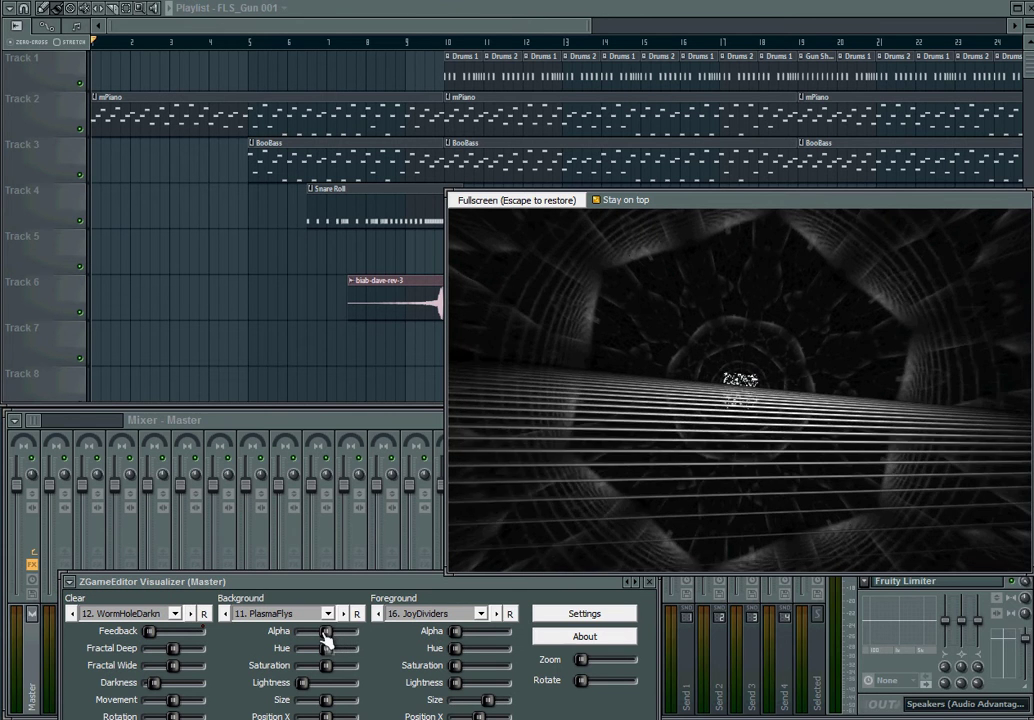
mouse_move(327, 640)
left_mouse_down()
mouse_move(352, 640)
mouse_move(277, 628)
mouse_move(376, 639)
mouse_move(336, 640)
left_mouse_up()
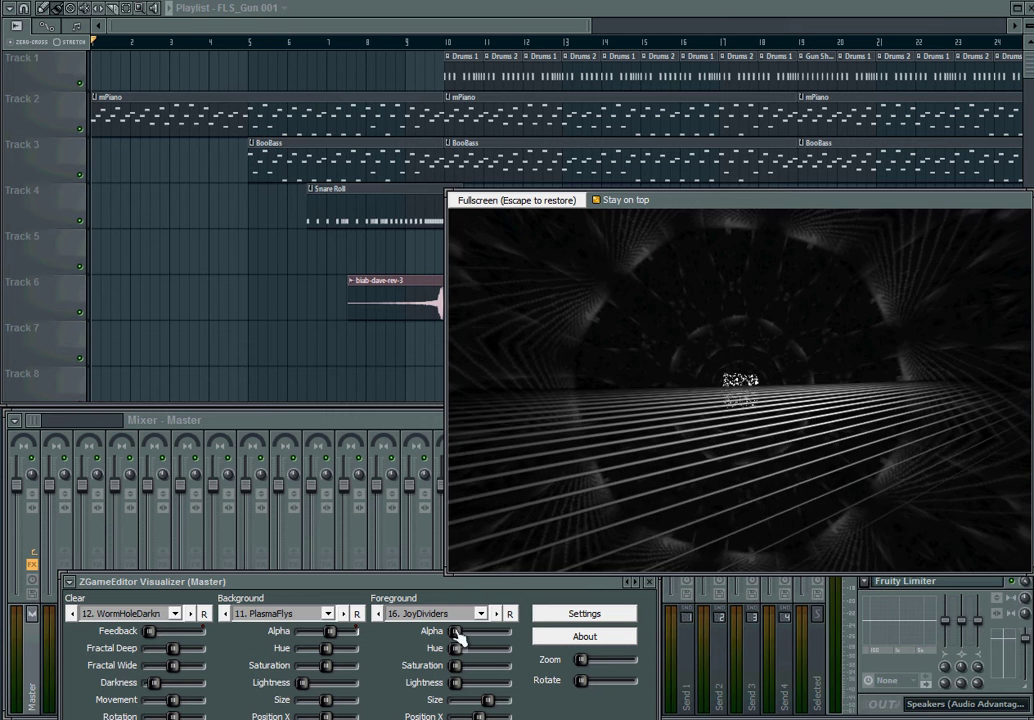
mouse_move(457, 637)
left_mouse_down()
mouse_move(506, 632)
mouse_move(460, 640)
left_mouse_up()
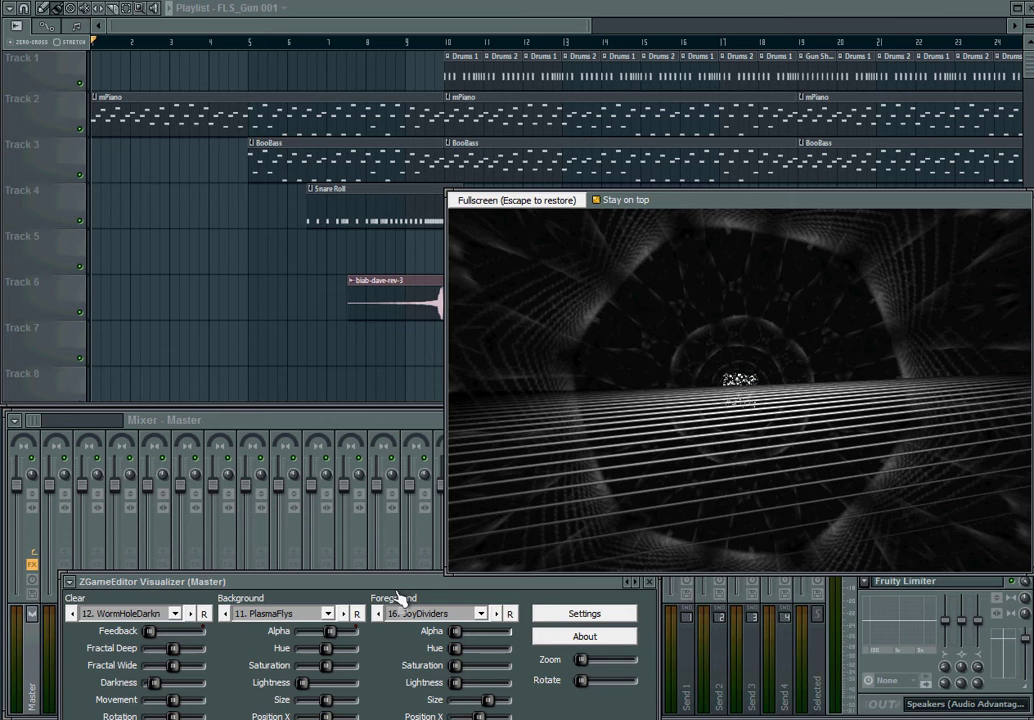
left_click_drag(397, 588, 677, 628)
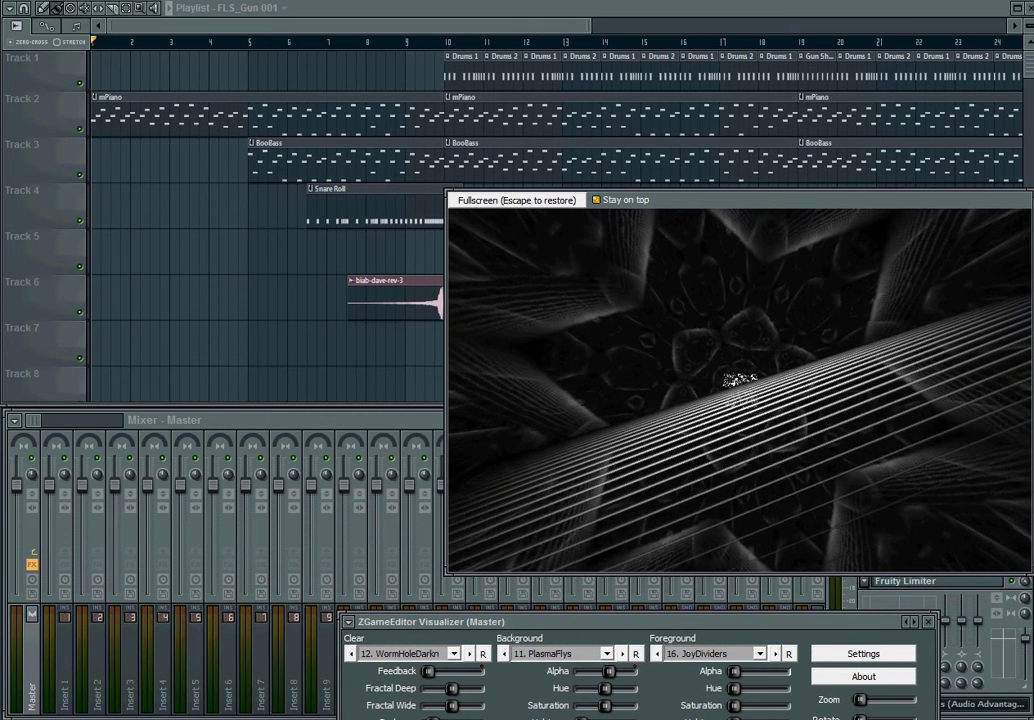
Step FLS_Gun 001 #3's FX track number up to 4 in its channel settings
left_click(308, 172)
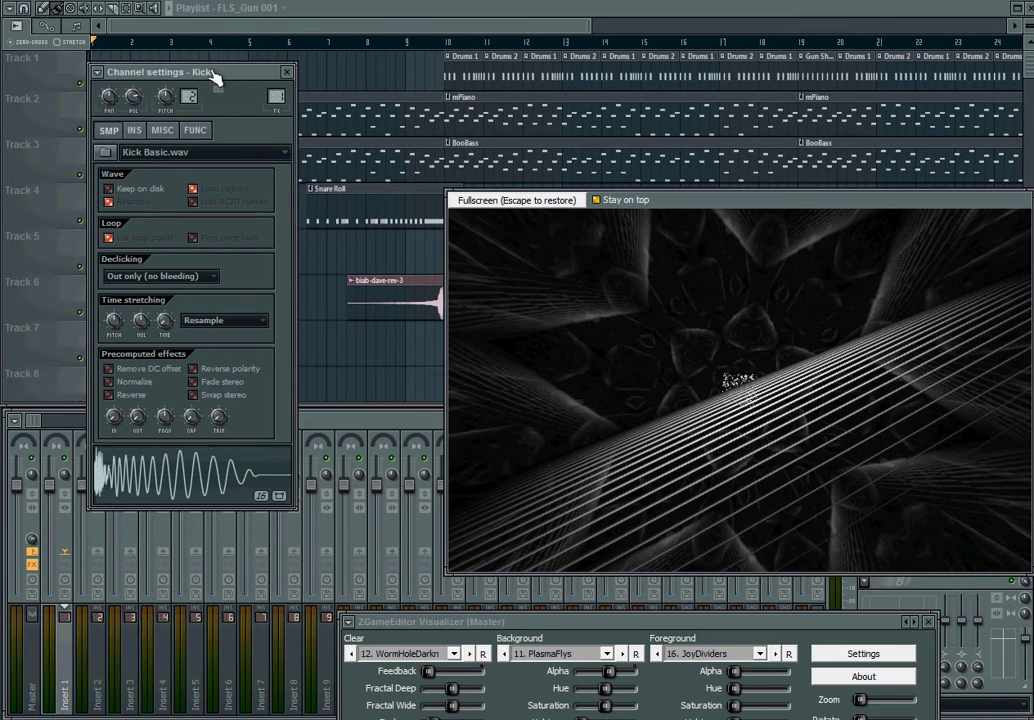
left_click_drag(212, 72, 209, 70)
left_click_drag(278, 101, 288, 81)
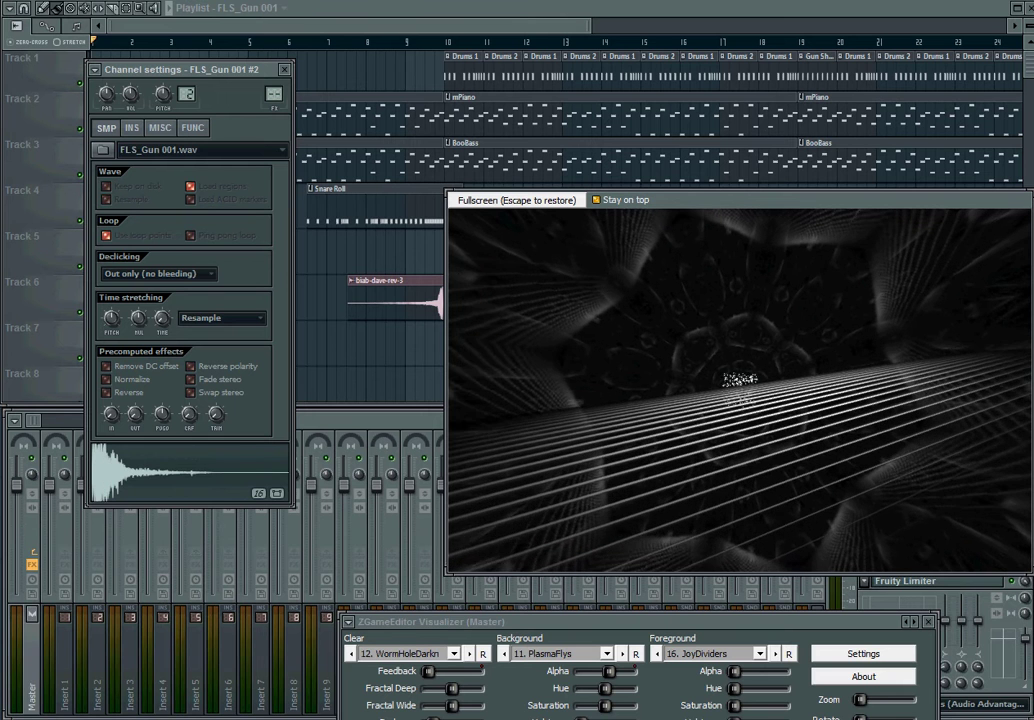
left_click_drag(278, 92, 278, 82)
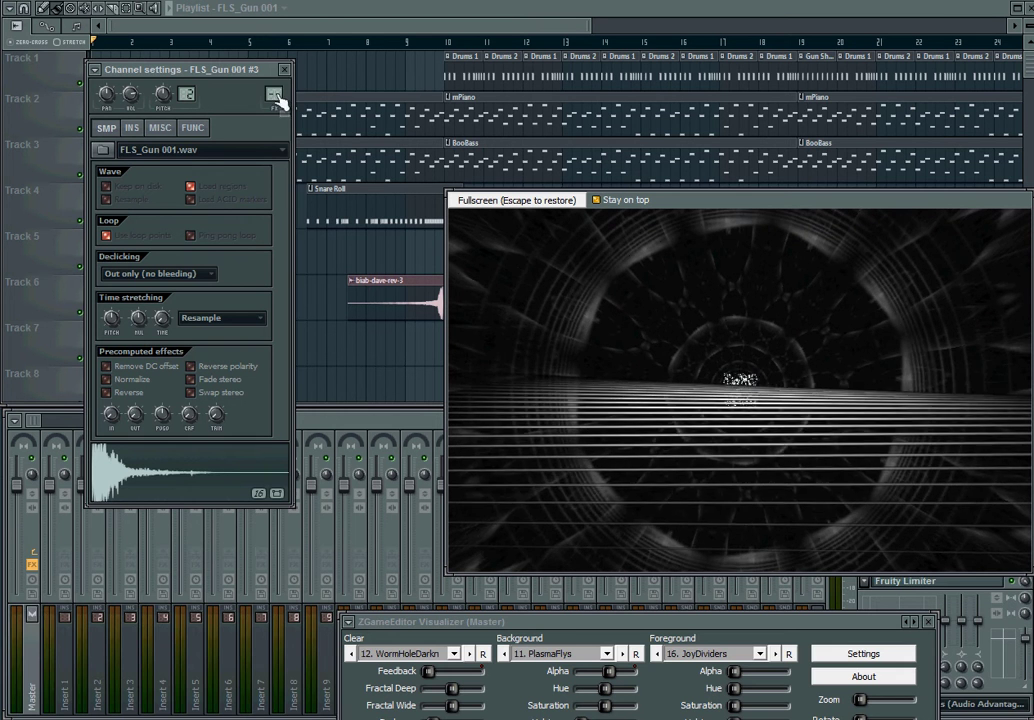
left_click_drag(278, 96, 292, 77)
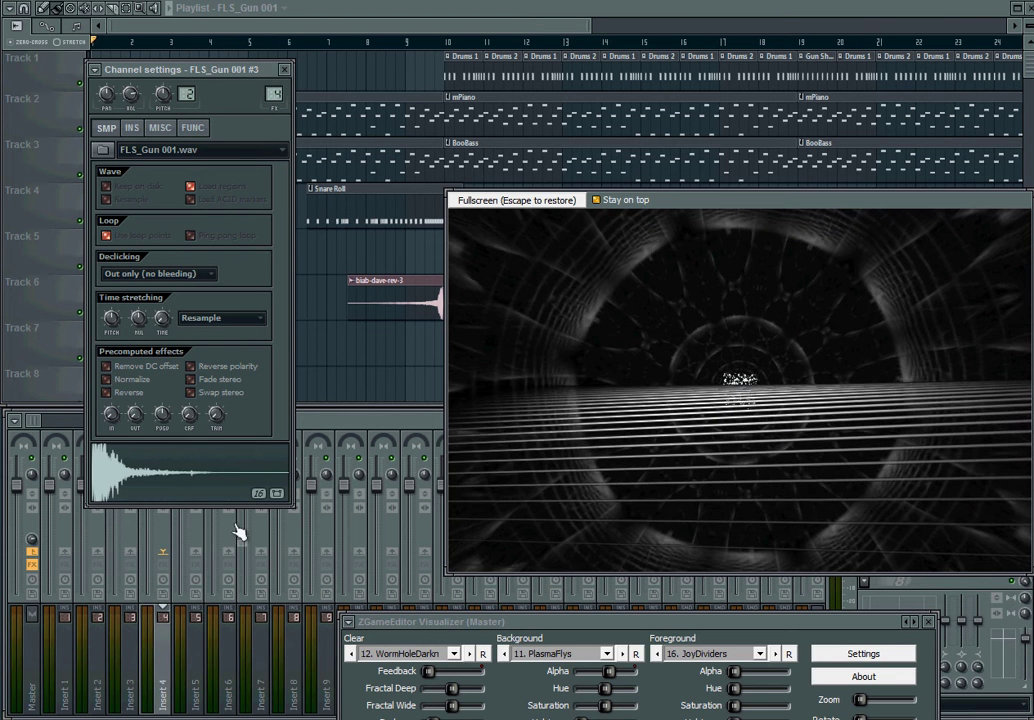
left_click(163, 655)
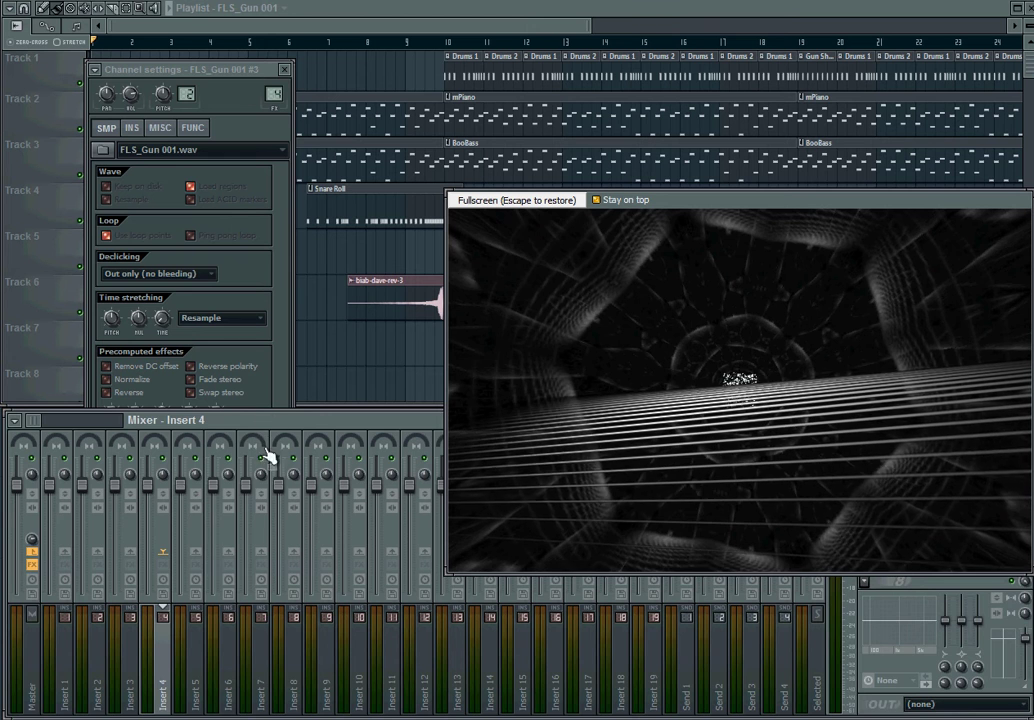
Load Fruity Peak Controller into an empty effect slot of mixer Insert 4
left_click_drag(240, 429, 254, 419)
left_click_drag(712, 215, 607, 46)
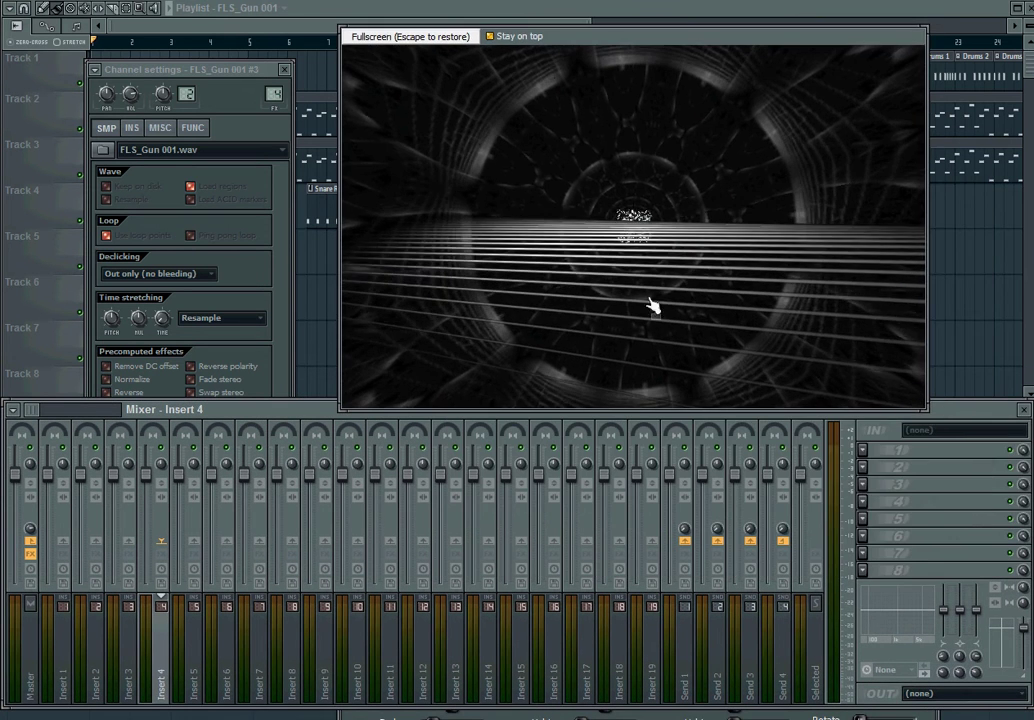
left_click(860, 466)
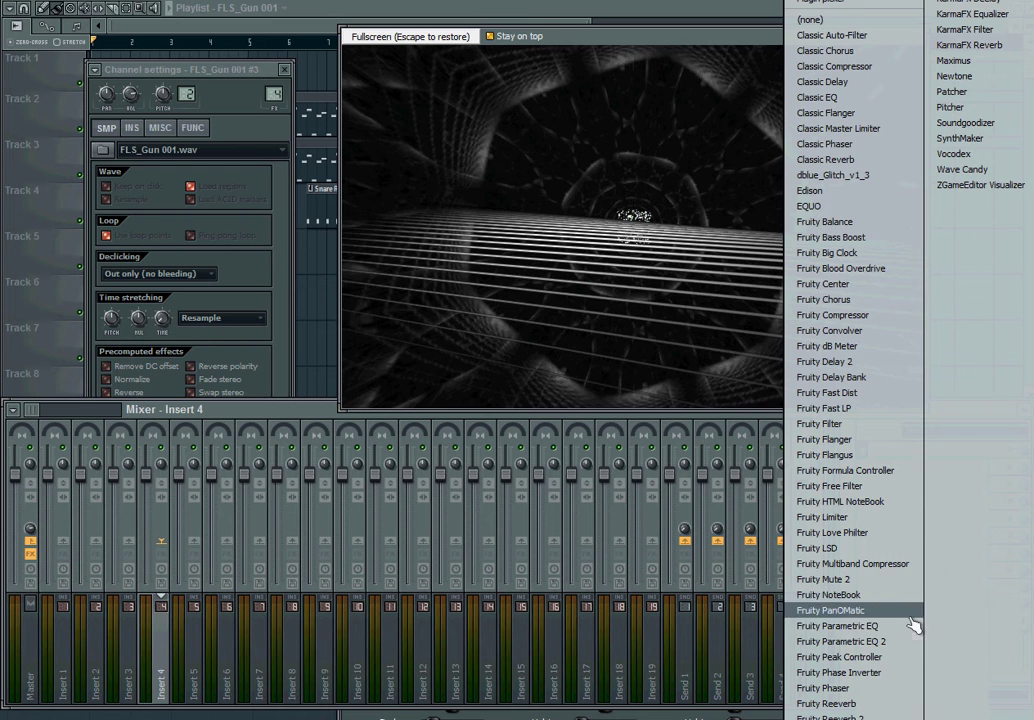
left_click(890, 657)
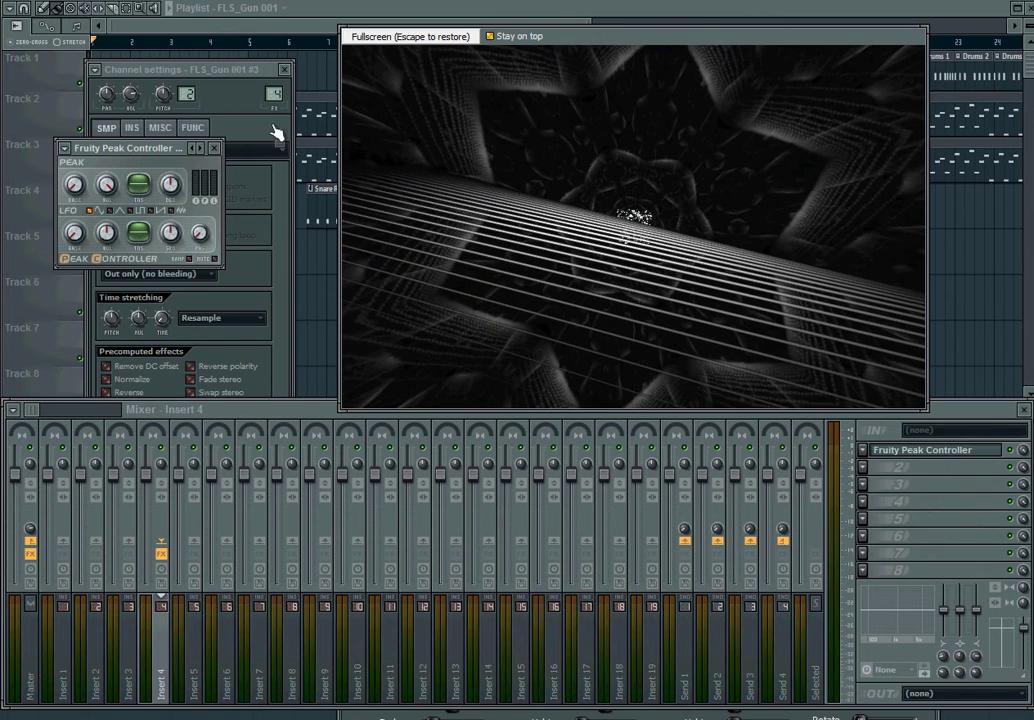
Link Foreground Alpha to the internal controller 'Peak ctrl (Insert 4) - Peak' and accept
left_click(522, 700)
left_click_drag(520, 621, 250, 447)
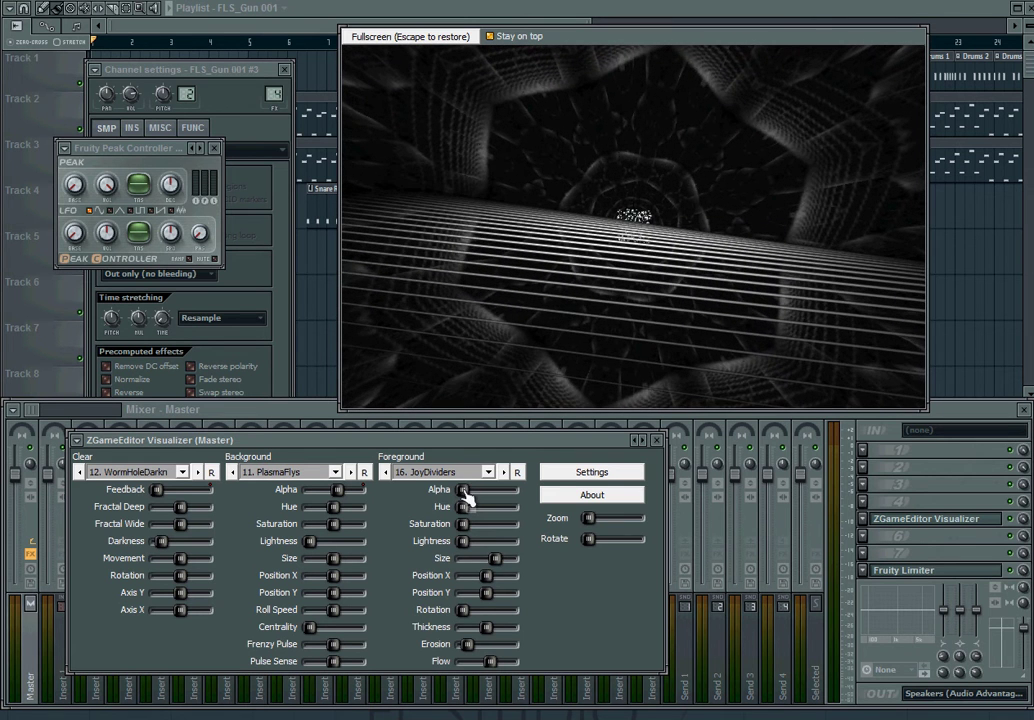
right_click(463, 490)
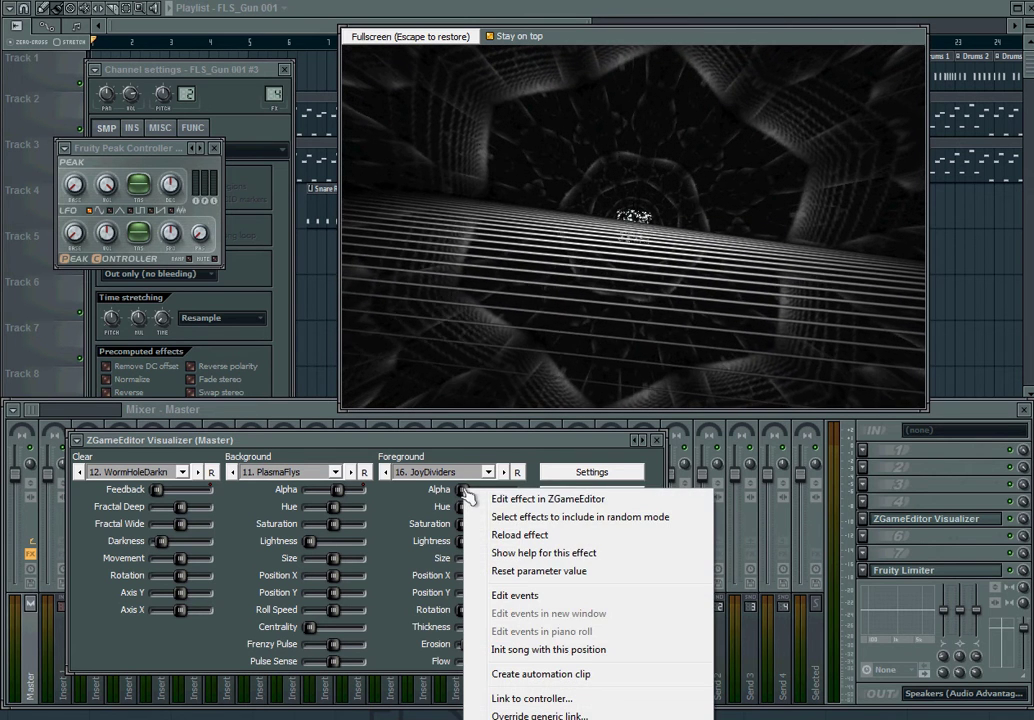
left_click(572, 700)
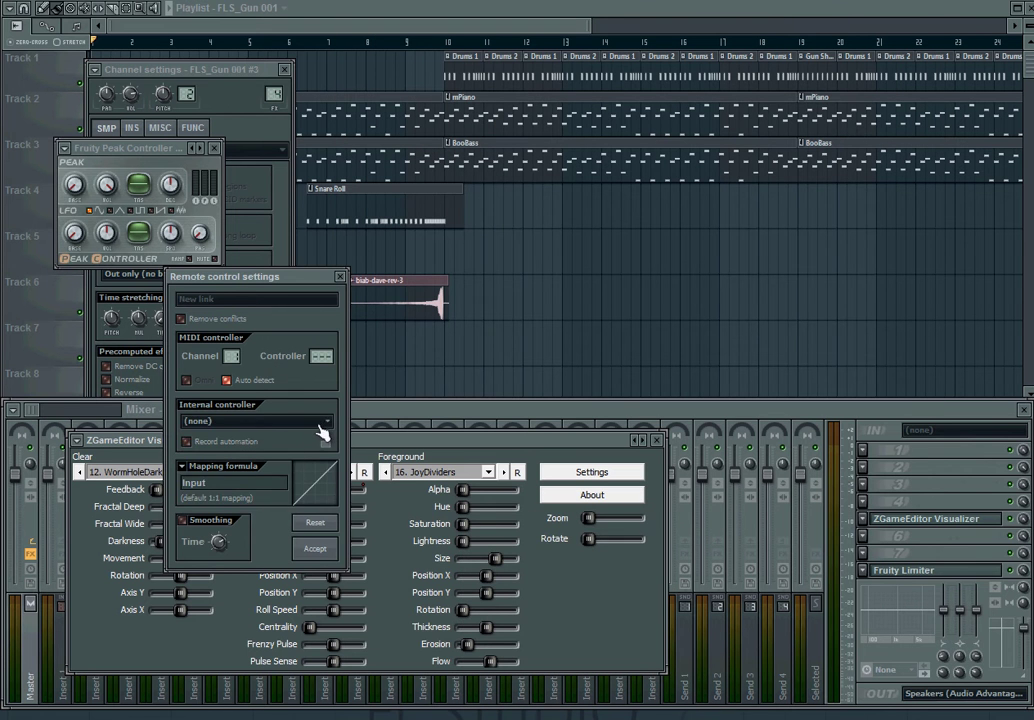
left_click(323, 424)
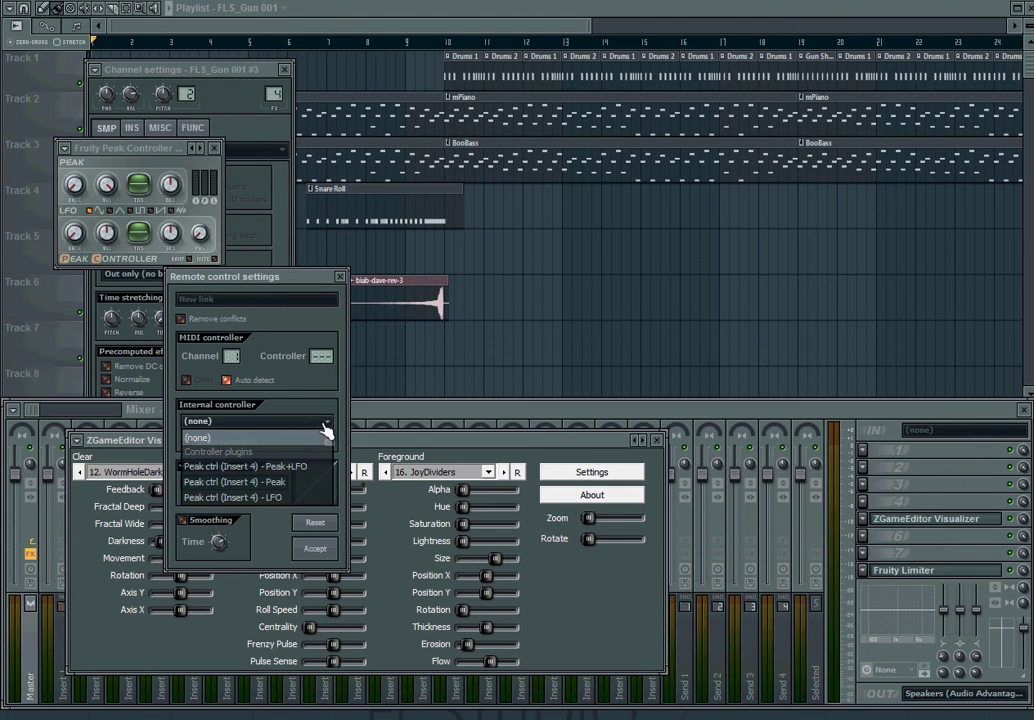
left_click(295, 483)
left_click(315, 552)
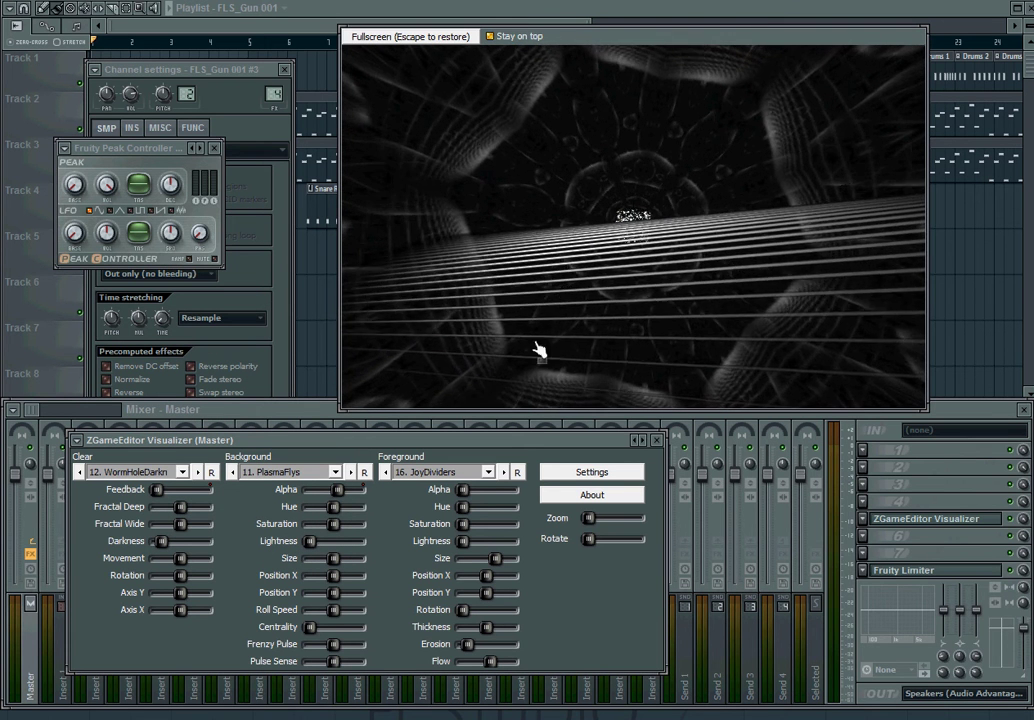
Play from bar 9 to watch the foreground pulse, stop, then rearrange the visualizer windows
left_click_drag(595, 55, 593, 233)
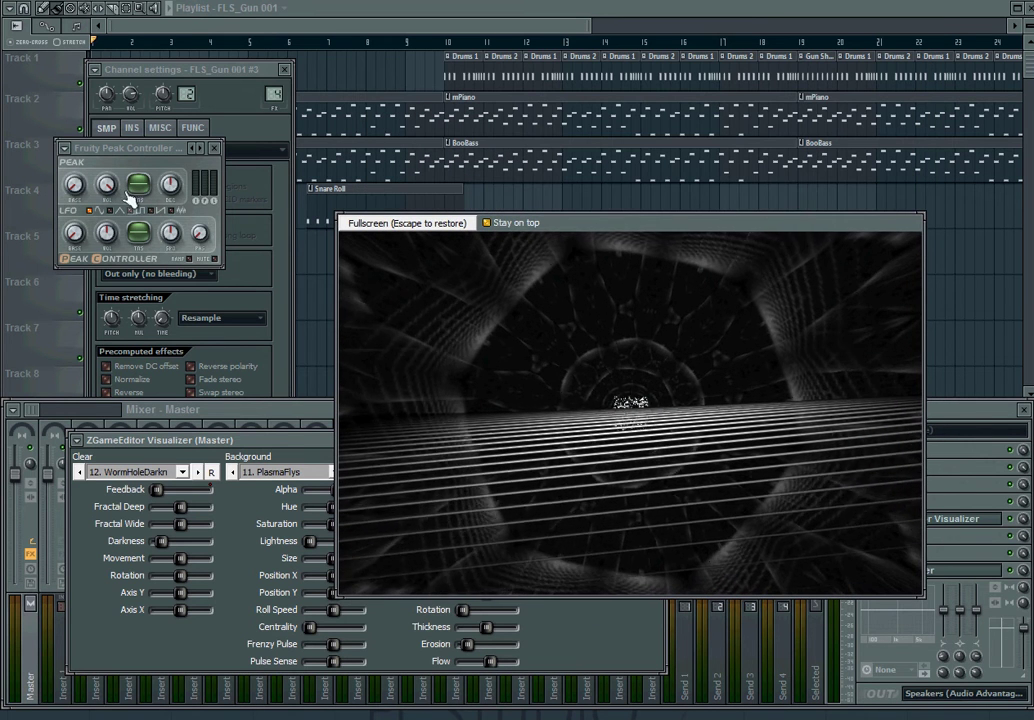
left_click_drag(230, 76, 230, 183)
left_click(417, 47)
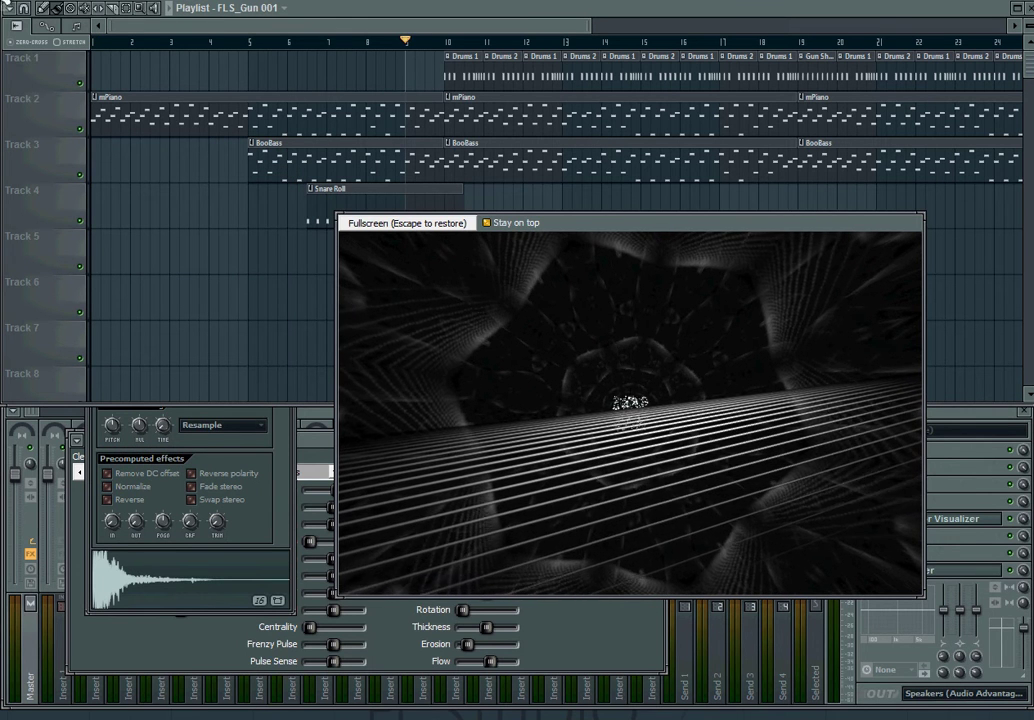
key("space")
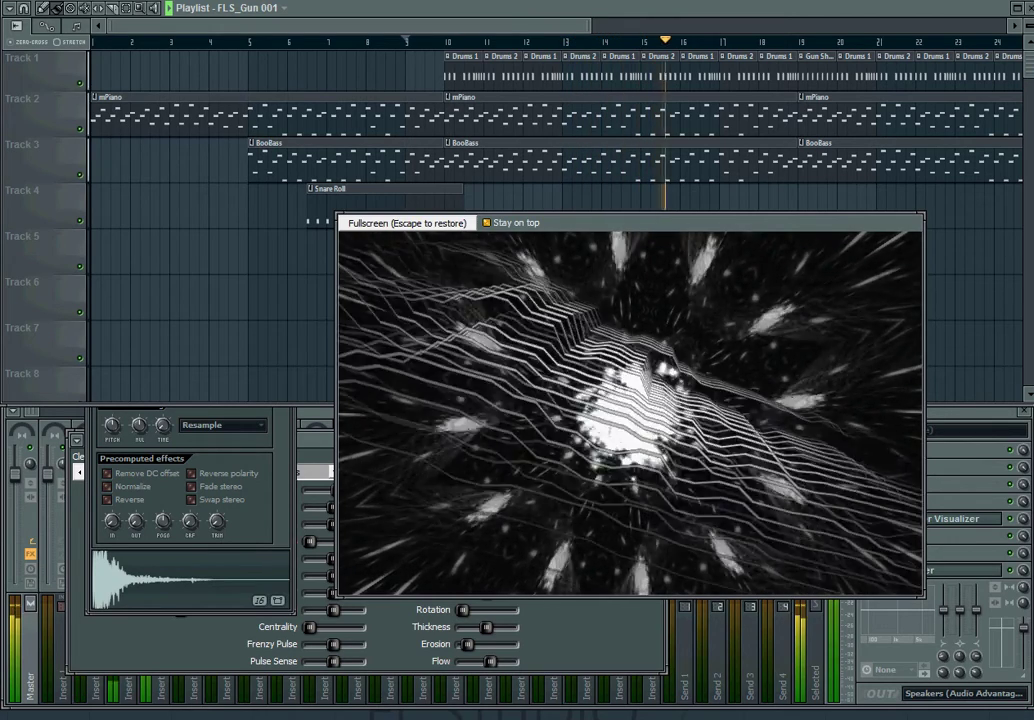
key("space")
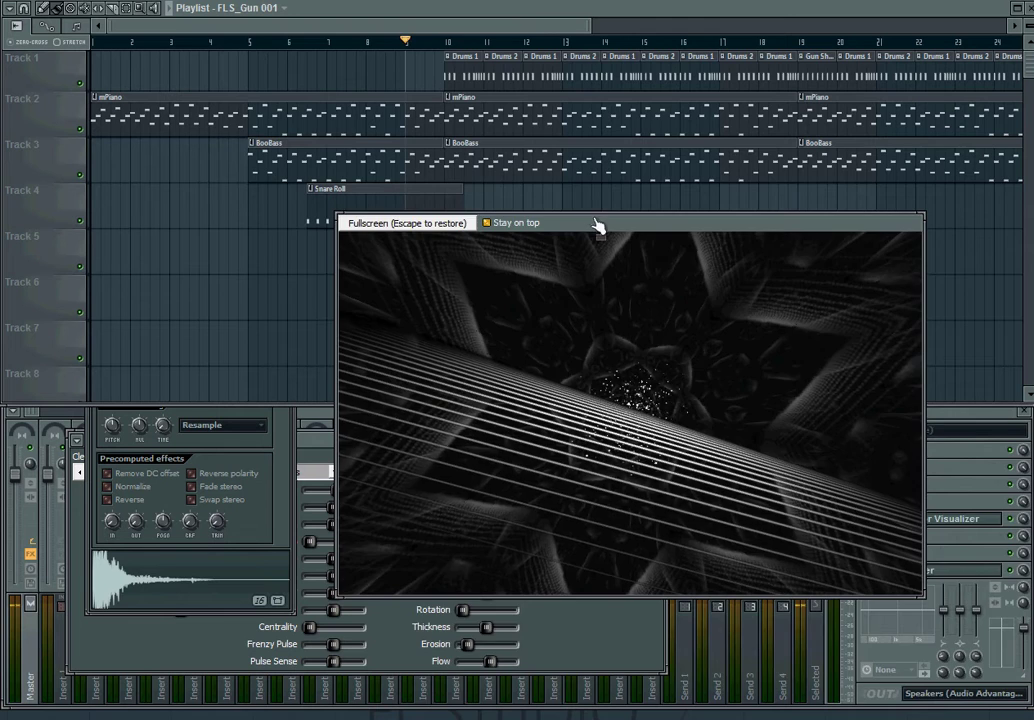
left_click_drag(597, 226, 440, 16)
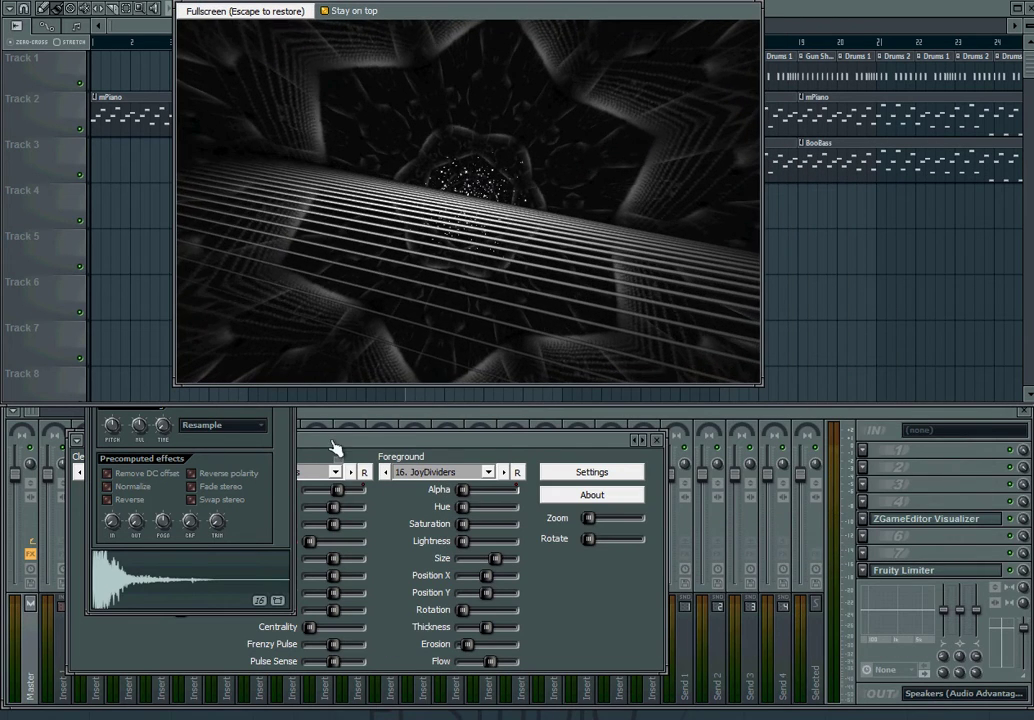
left_click_drag(336, 447, 607, 436)
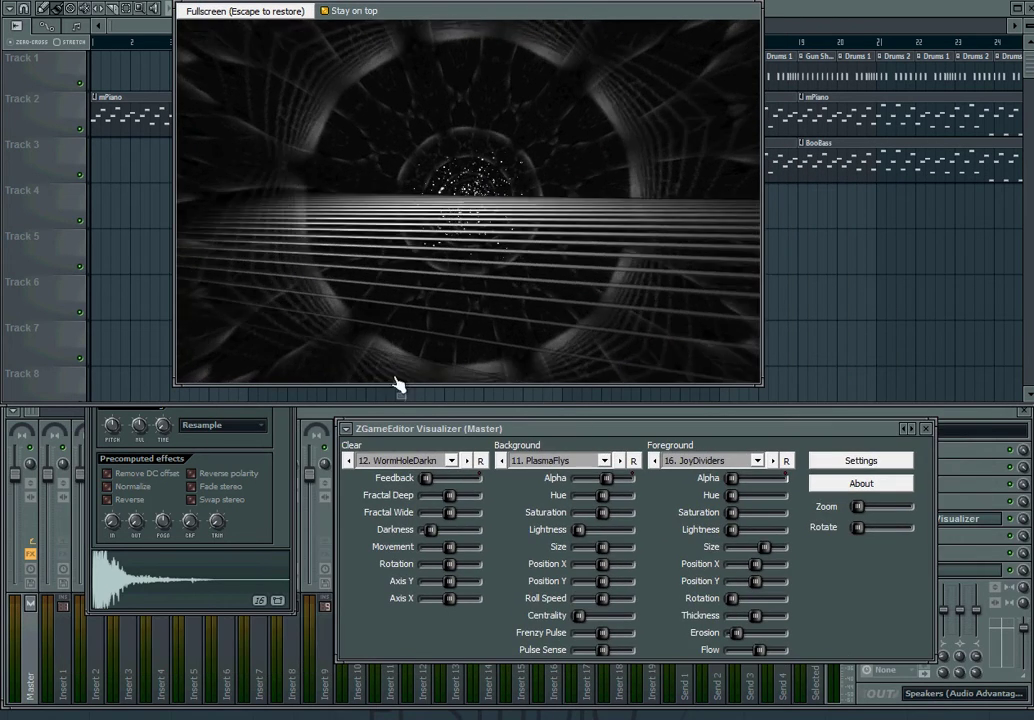
Create an automation clip from the Foreground Size slider, landing on playlist Track 5
left_click(282, 510)
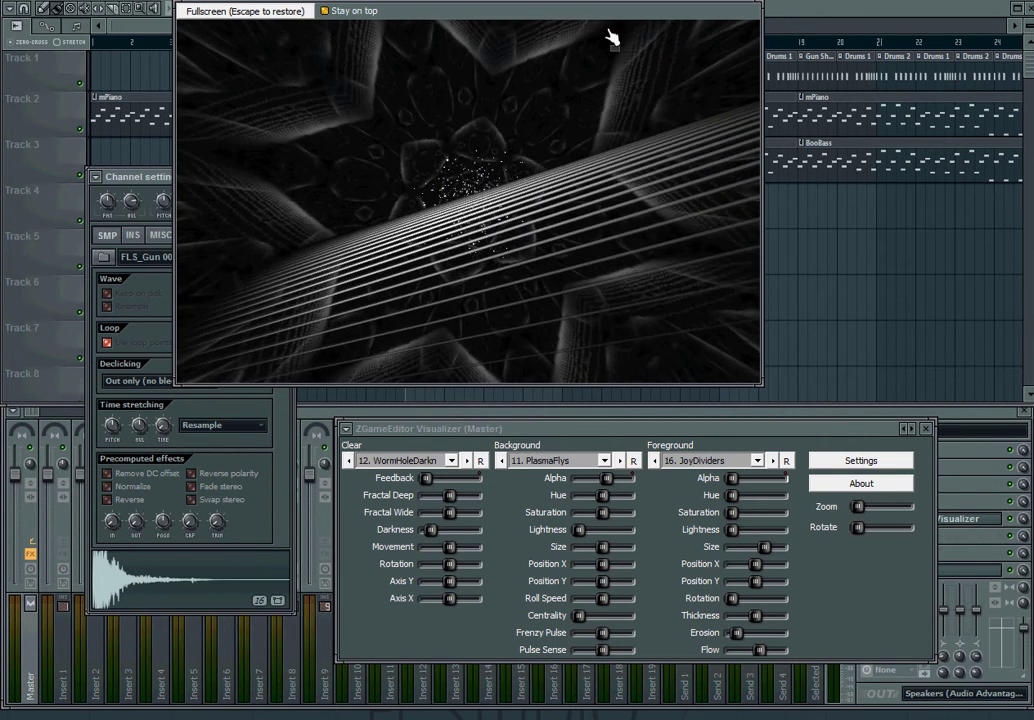
left_click_drag(612, 38, 764, 424)
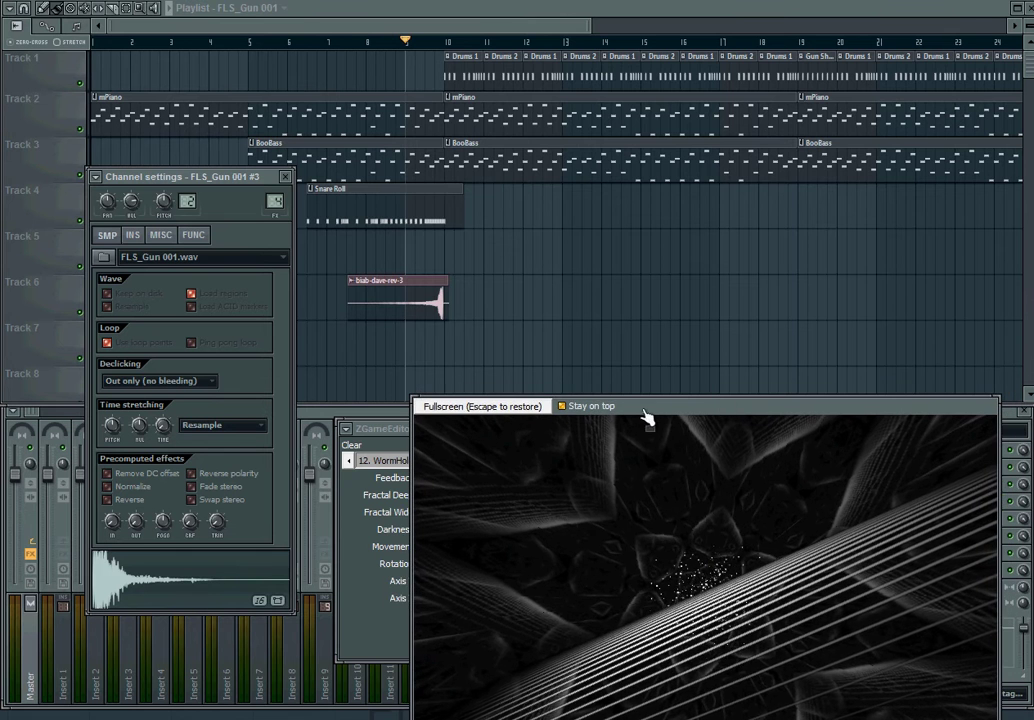
left_click_drag(647, 416, 643, 40)
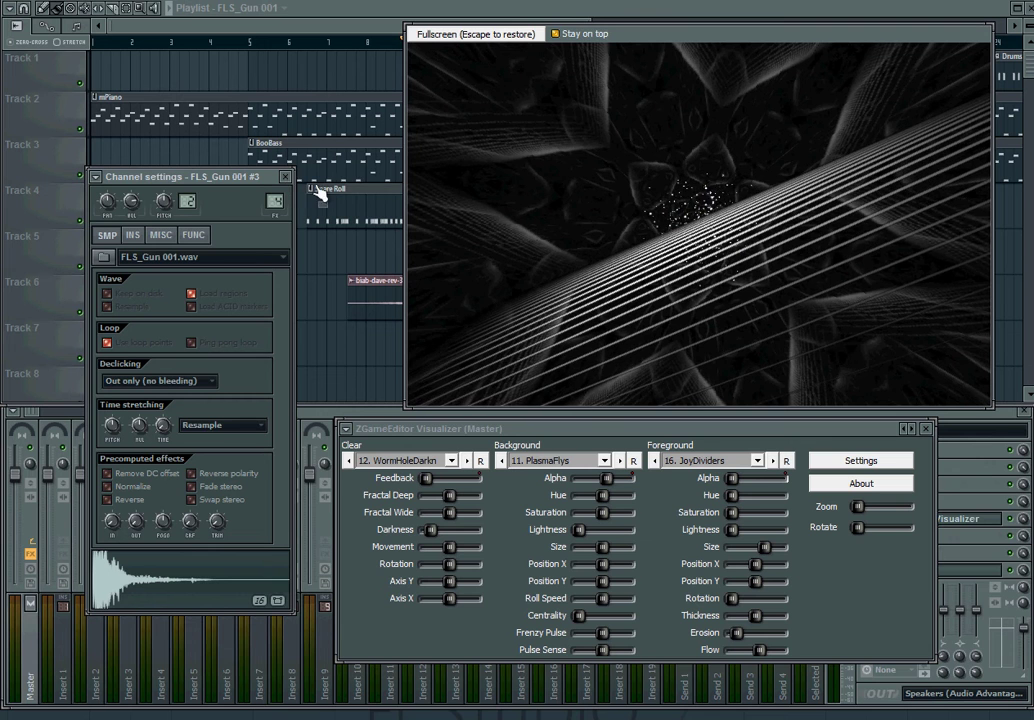
left_click_drag(268, 178, 265, 316)
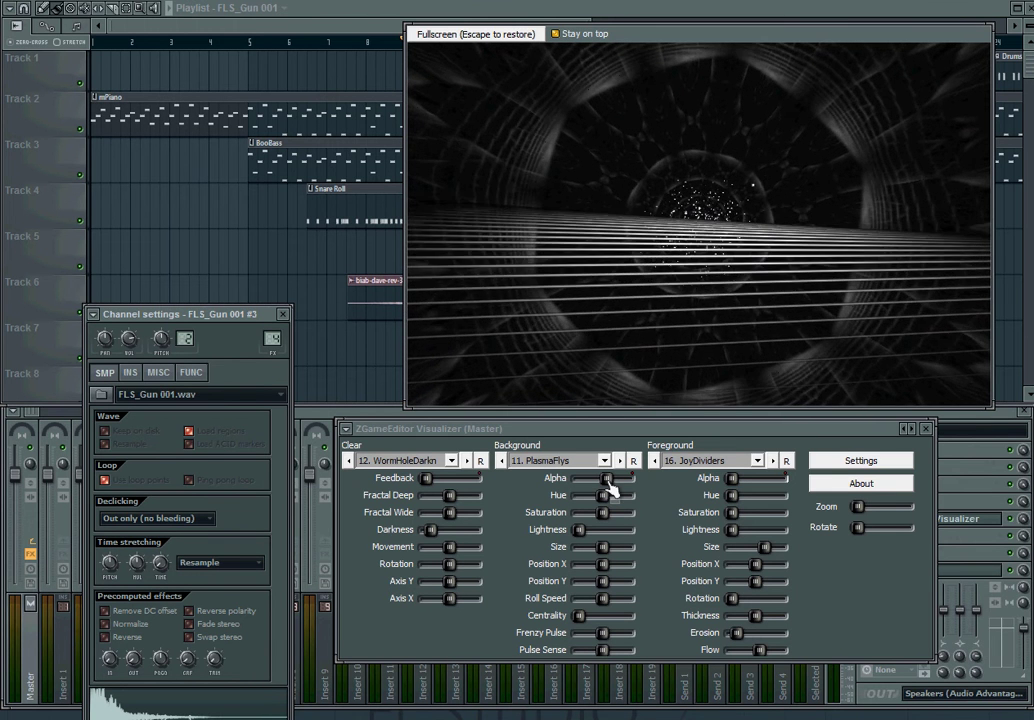
right_click(766, 550)
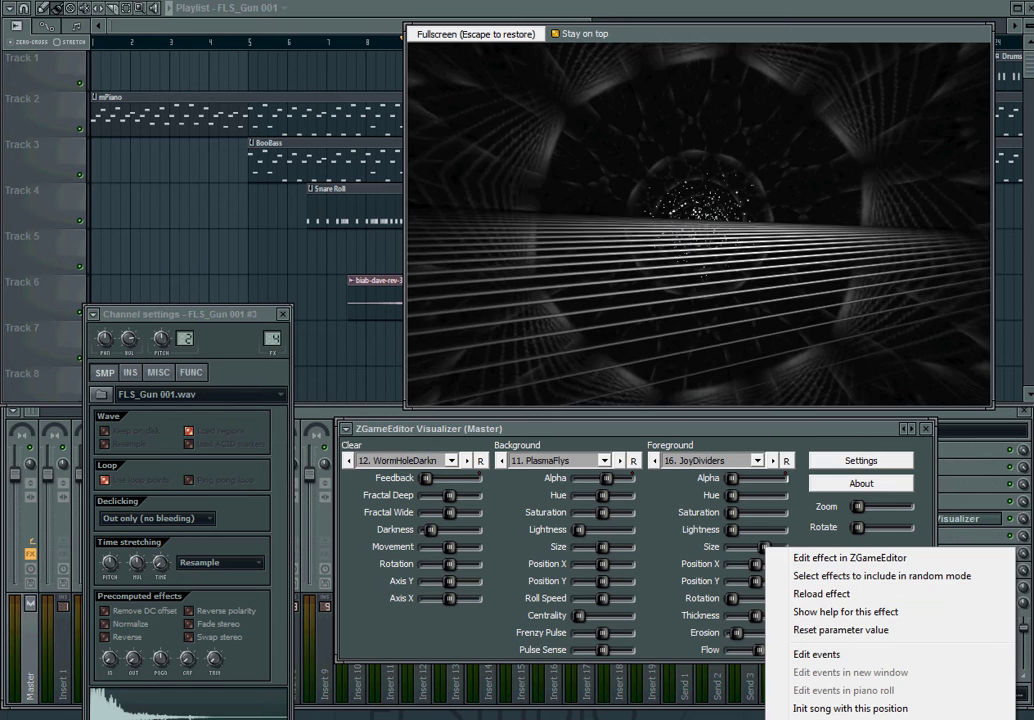
left_click(840, 717)
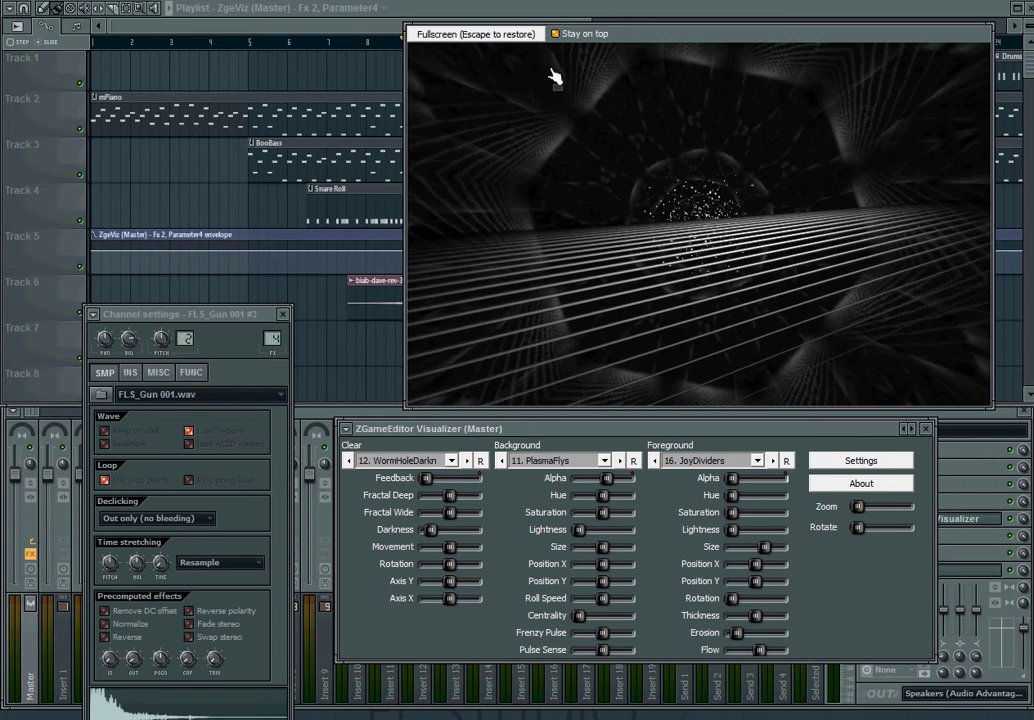
left_click_drag(641, 42, 582, 377)
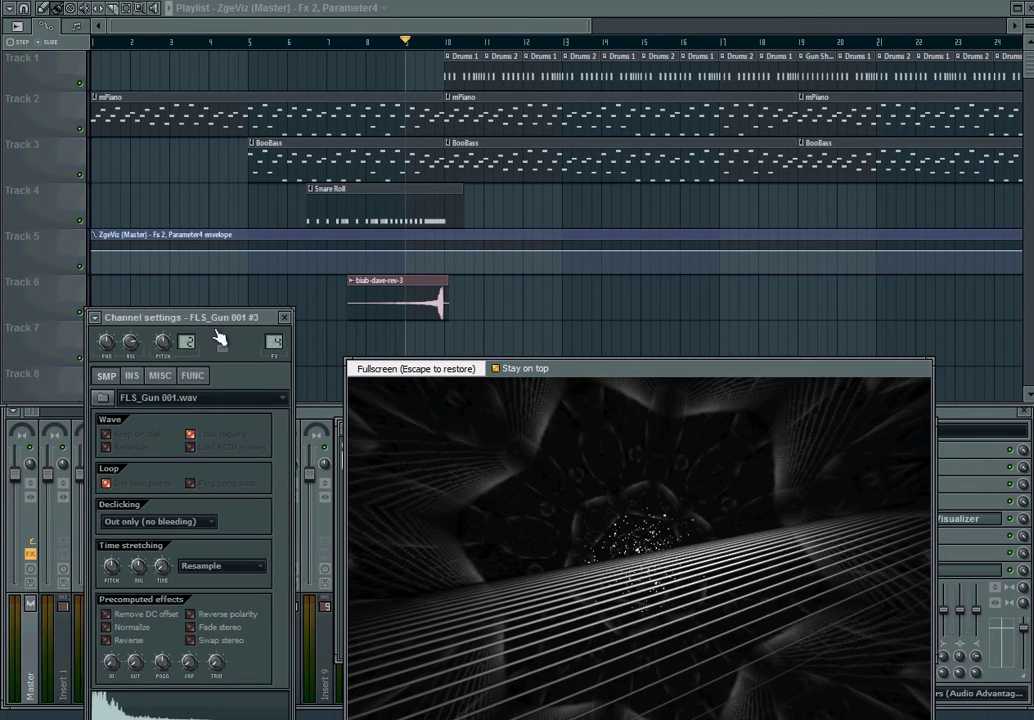
Add envelope points at bar 10, a lowered one just after, and a raised one near bar 14
left_click_drag(222, 339, 238, 396)
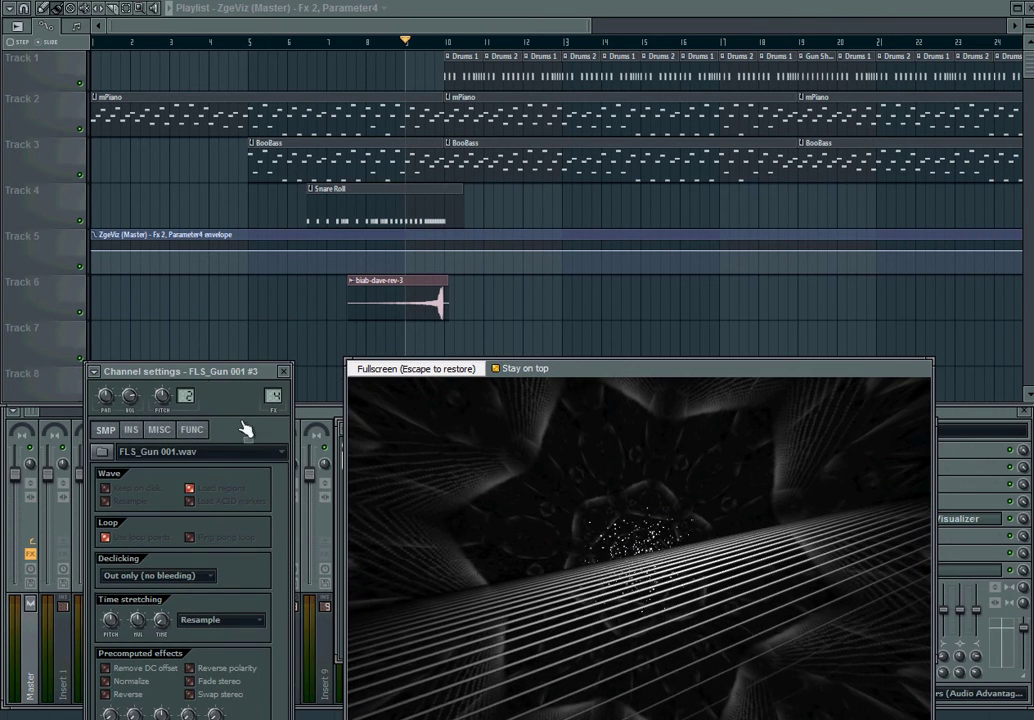
left_click(445, 251)
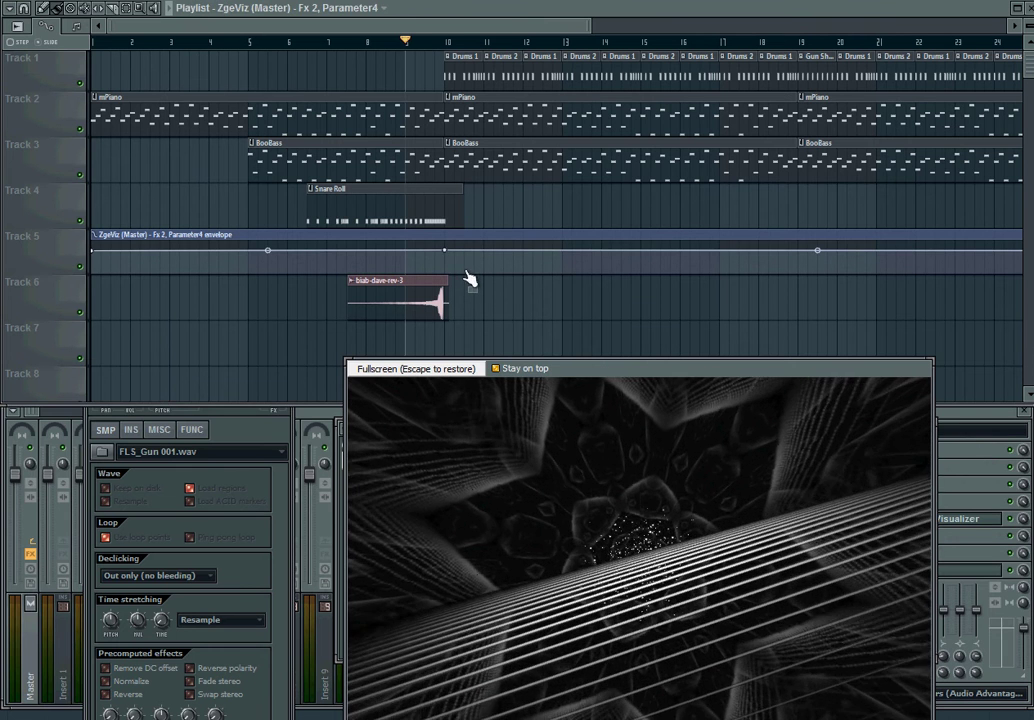
left_click(467, 275)
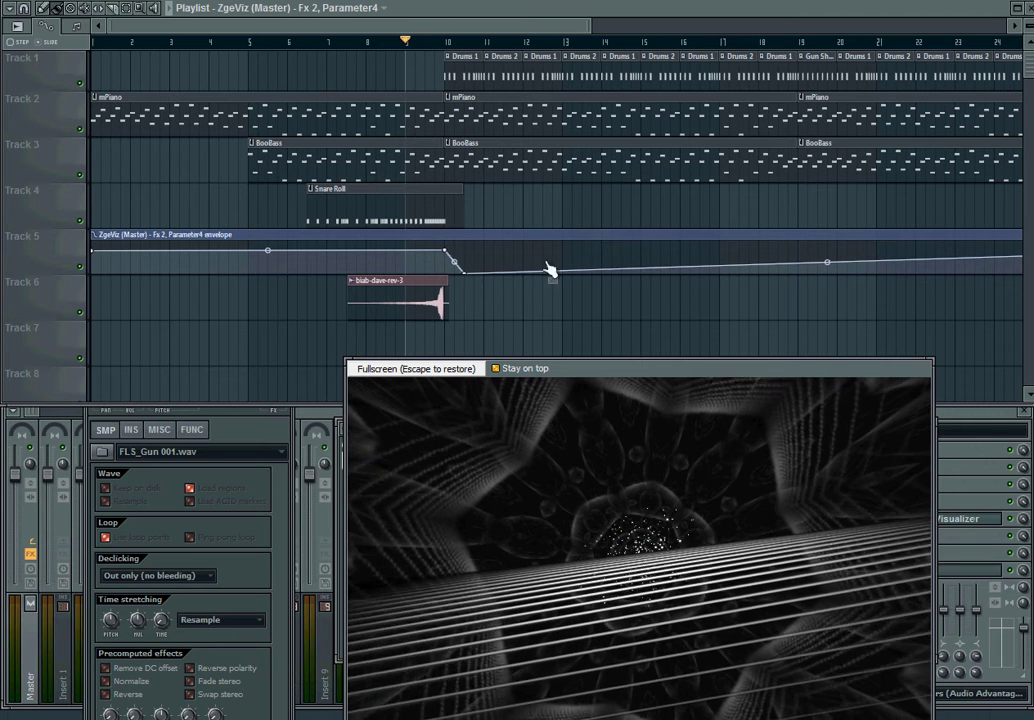
left_click(623, 250)
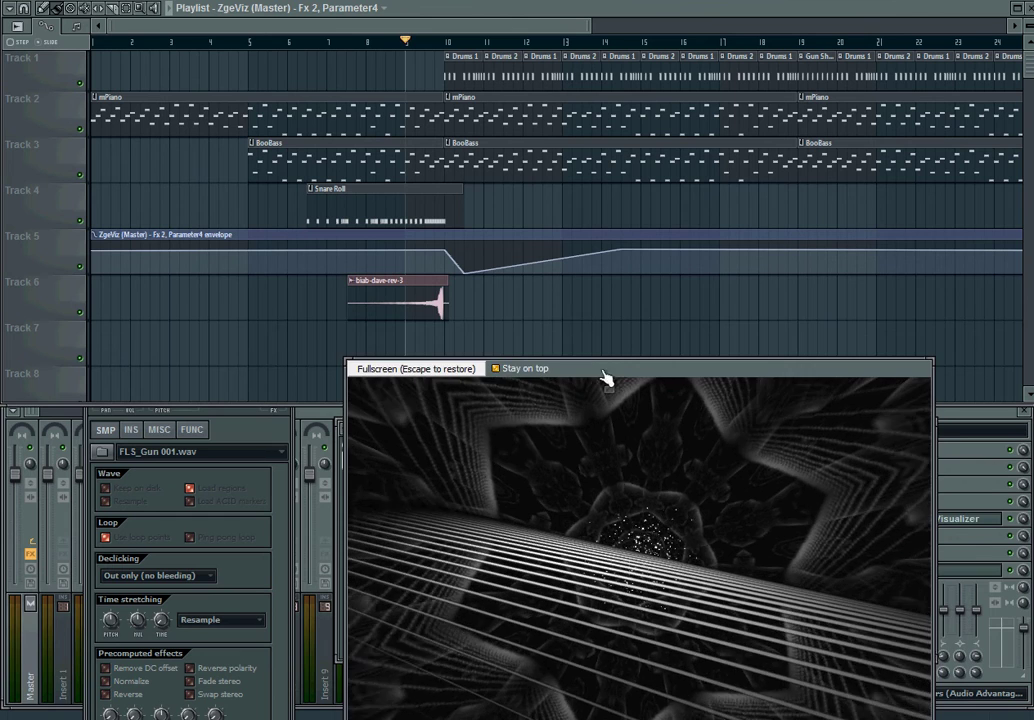
left_click_drag(605, 378, 612, 328)
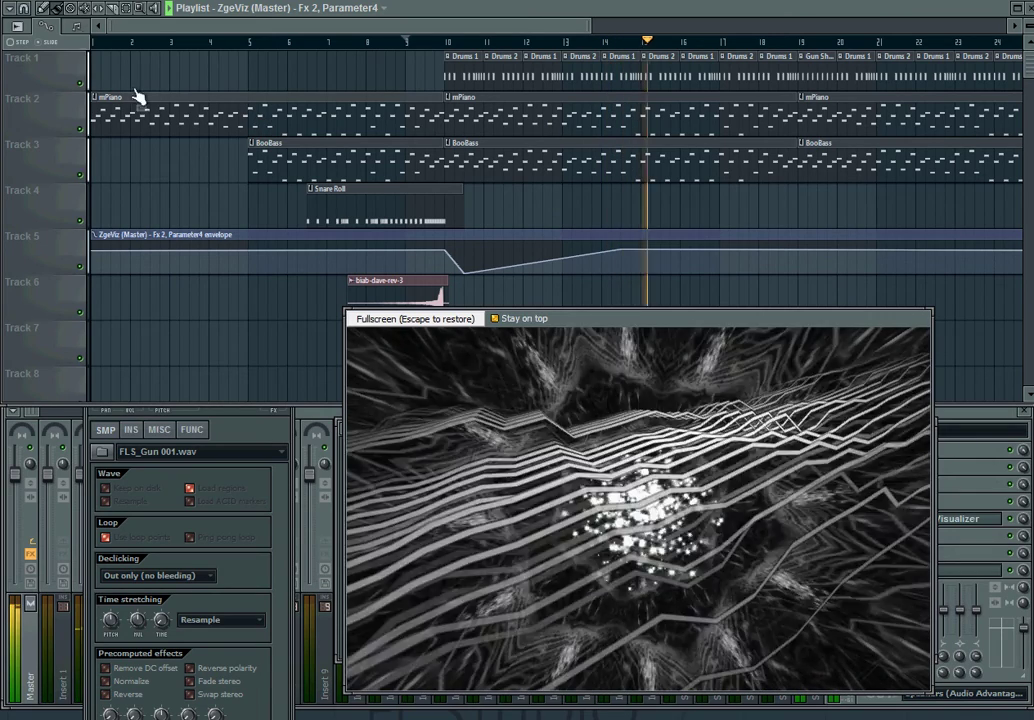
key("space")
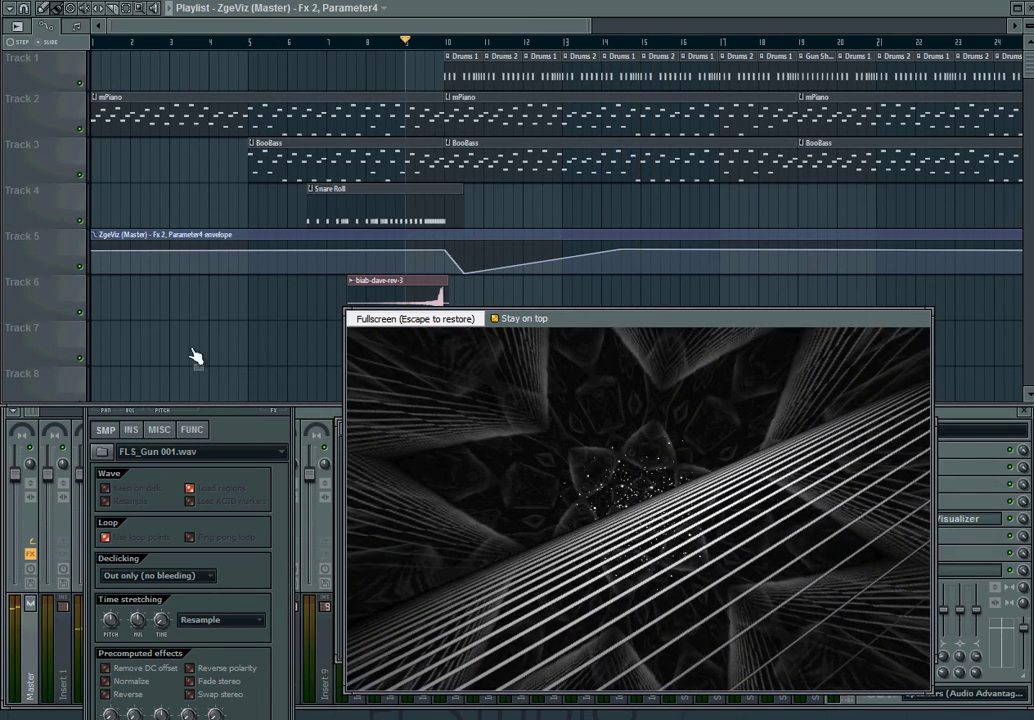
left_click_drag(244, 420, 200, 185)
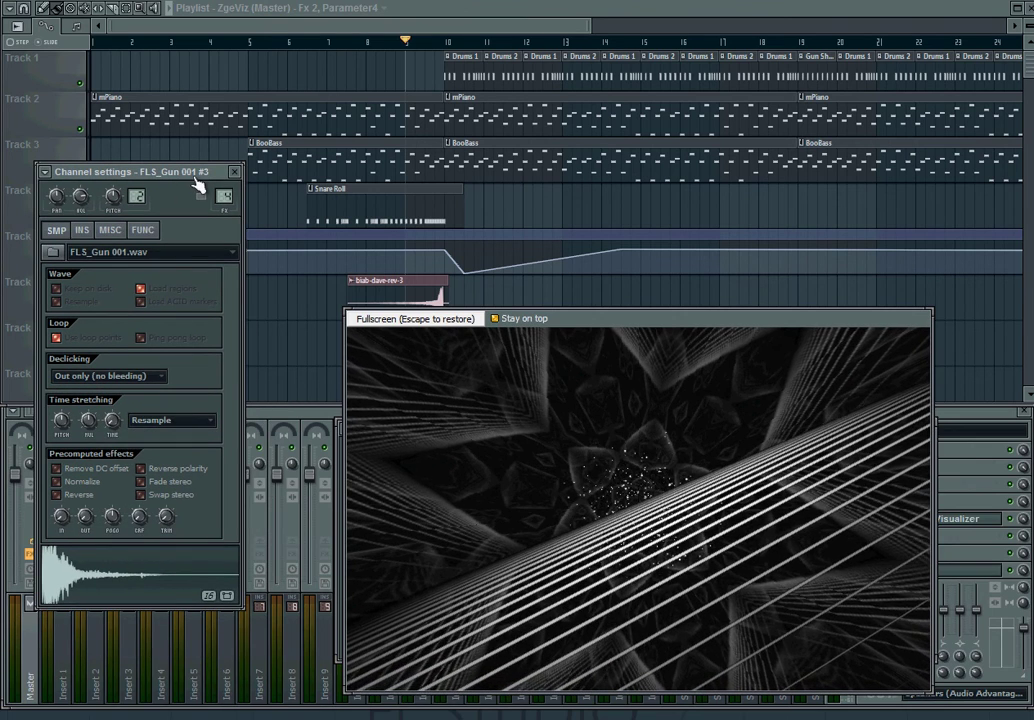